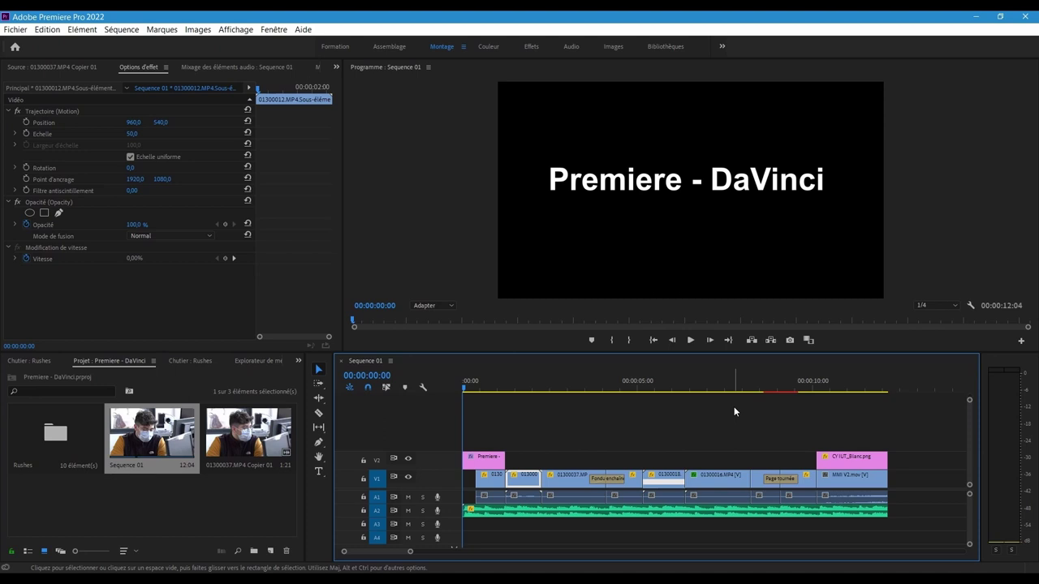
# Place the clip 01300037.MP4 Copier 01 on track V2 after the end of Sequence 01 and park the playhead over it.
pyautogui.doubleClick(272, 438)
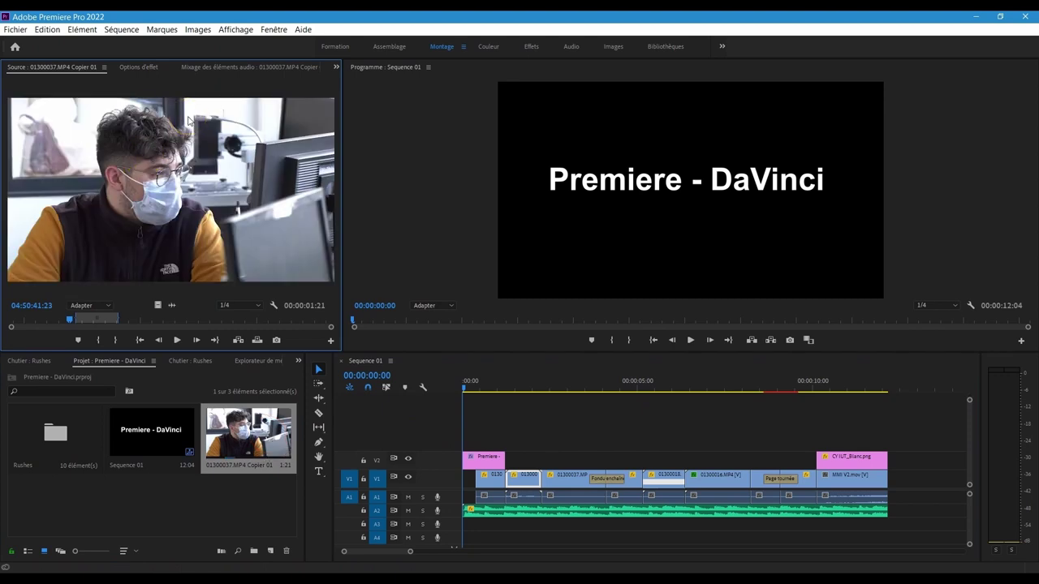
pyautogui.moveTo(187, 121); pyautogui.dragTo(899, 469)
pyautogui.click(909, 390)
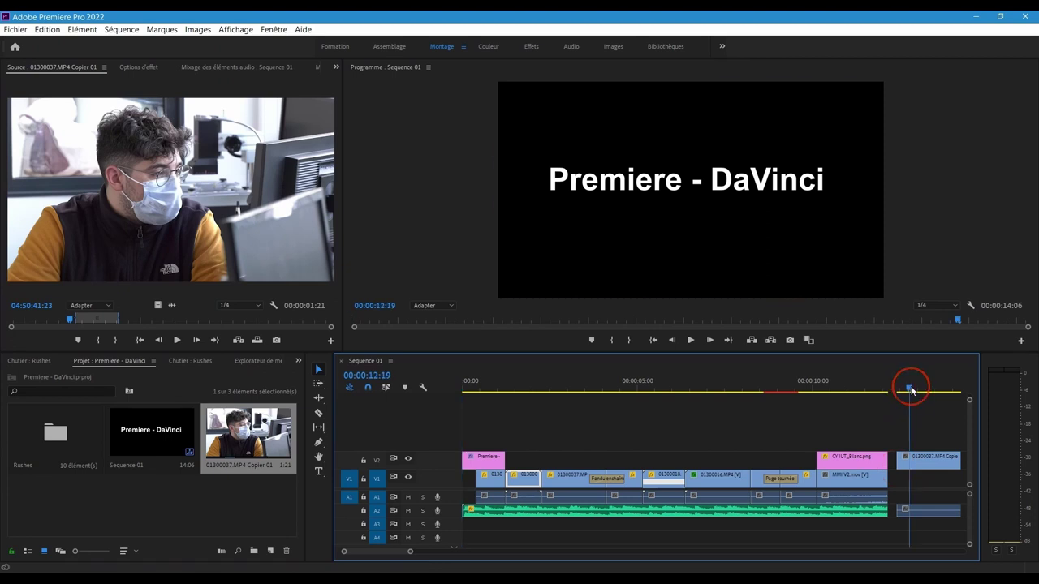
# Set the scale of the added V2 clip to 50.
pyautogui.click(927, 461)
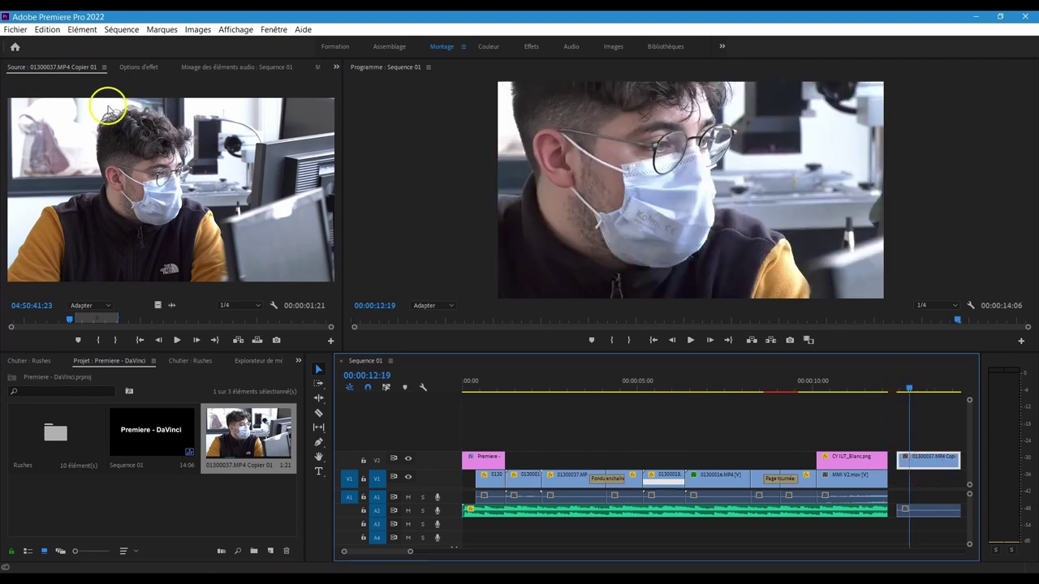
pyautogui.click(134, 69)
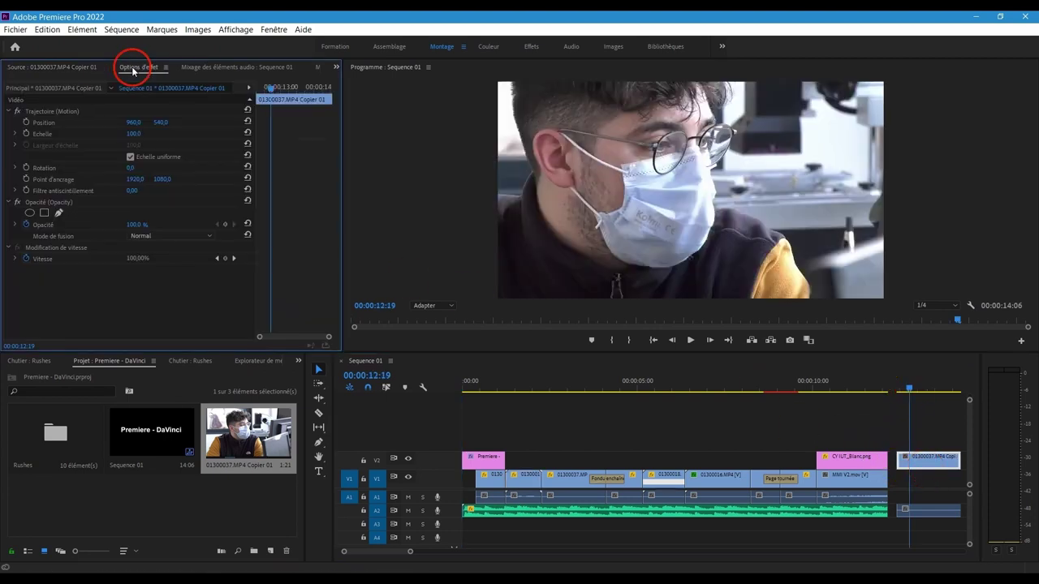
pyautogui.click(133, 133)
pyautogui.write('50')
pyautogui.press('Return')
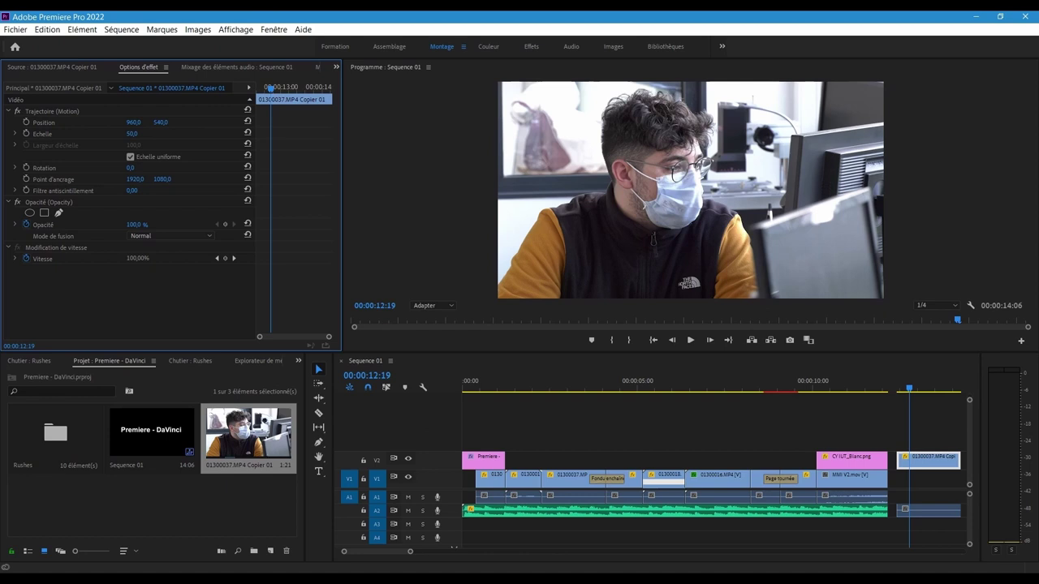
# Set the default media scaling preference to "Définir sur la taille de l'image".
pyautogui.click(47, 29)
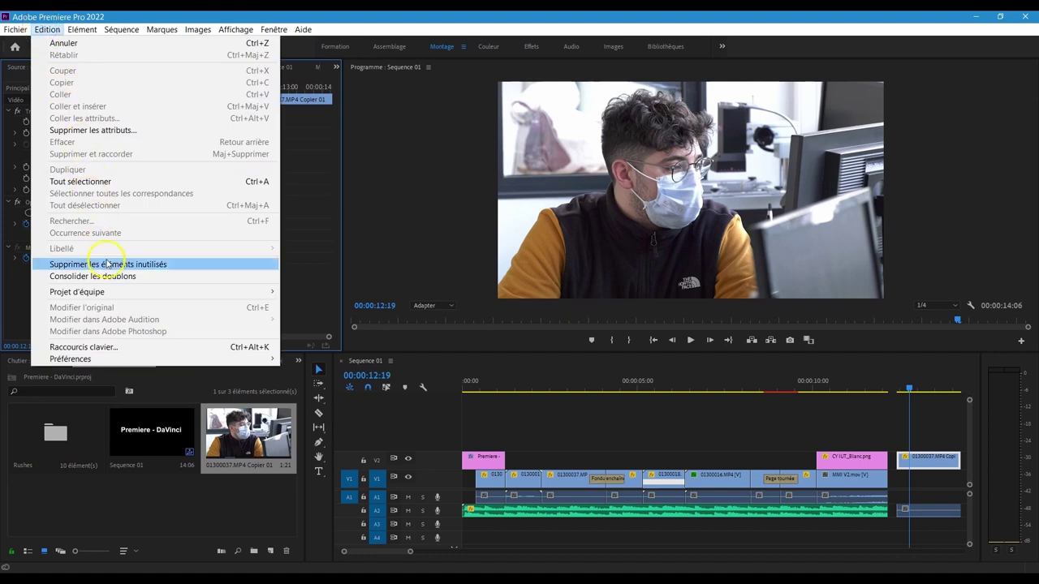
pyautogui.moveTo(174, 358)
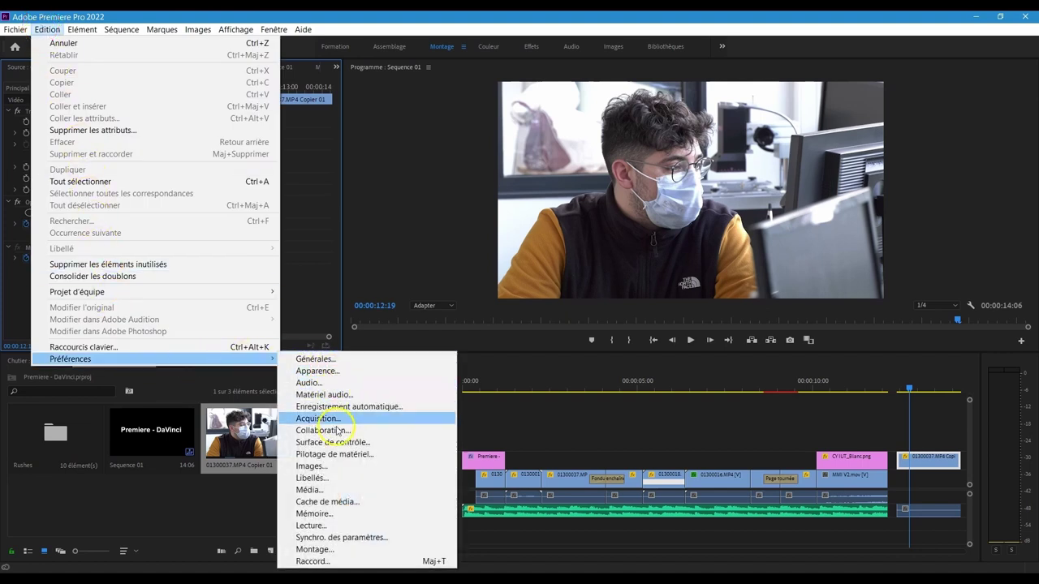
pyautogui.click(312, 490)
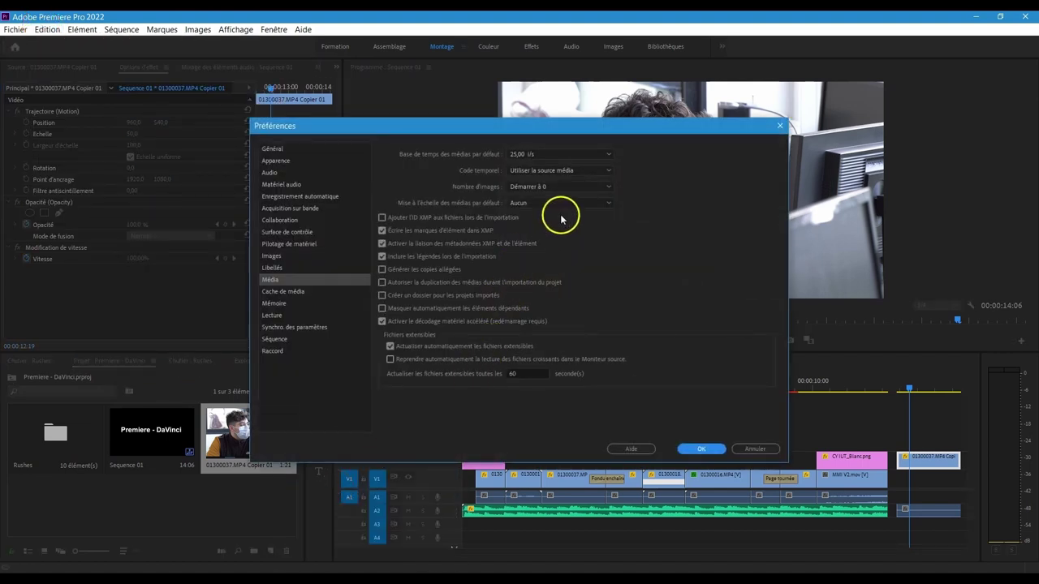
pyautogui.click(563, 202)
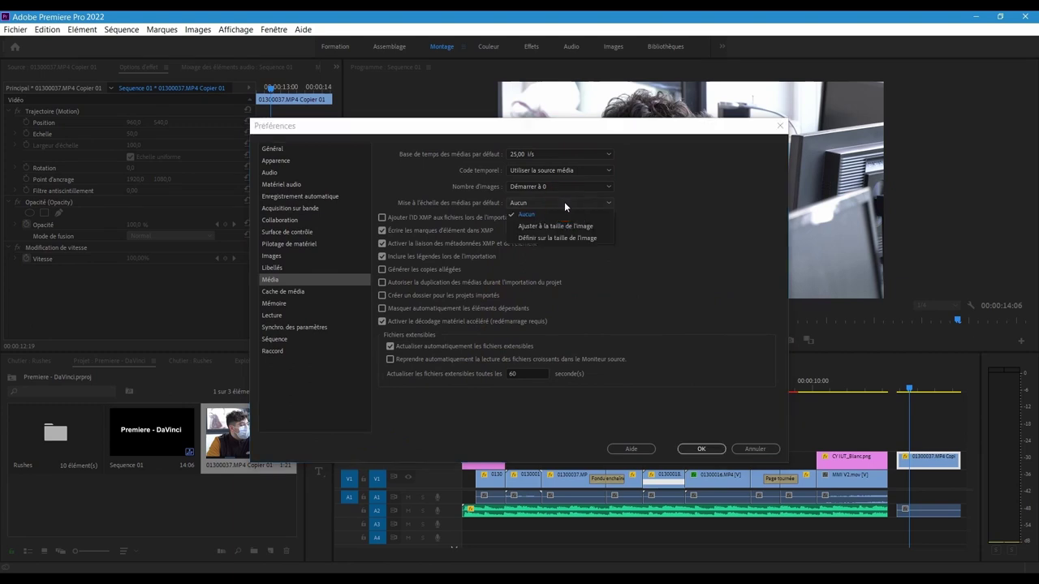
pyautogui.click(559, 238)
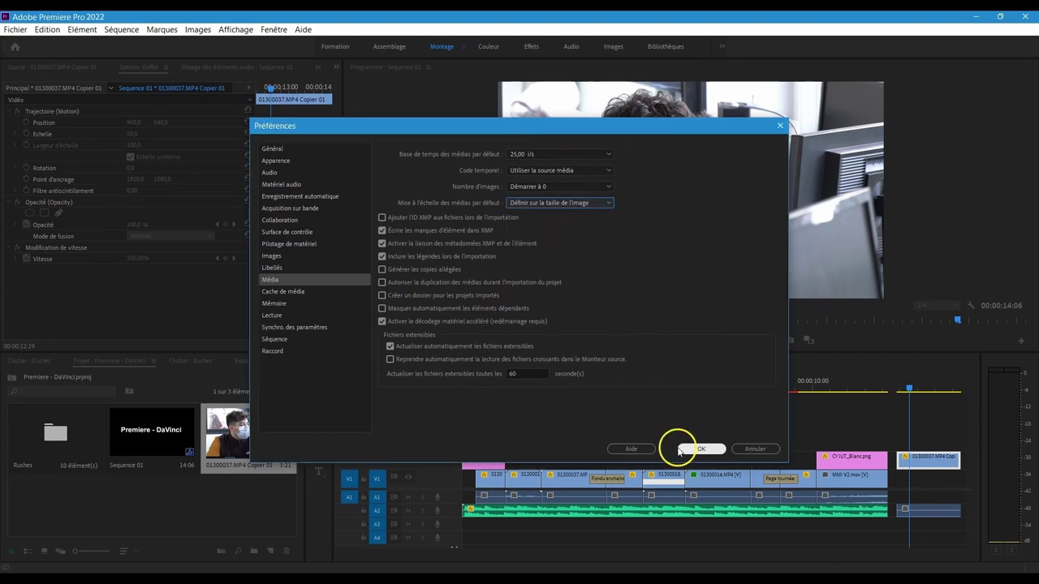
pyautogui.click(700, 449)
# Replace the test clip's video with a fresh copy of 01300037.MP4 Copier 01 on V1 and check its scale.
pyautogui.click(930, 458)
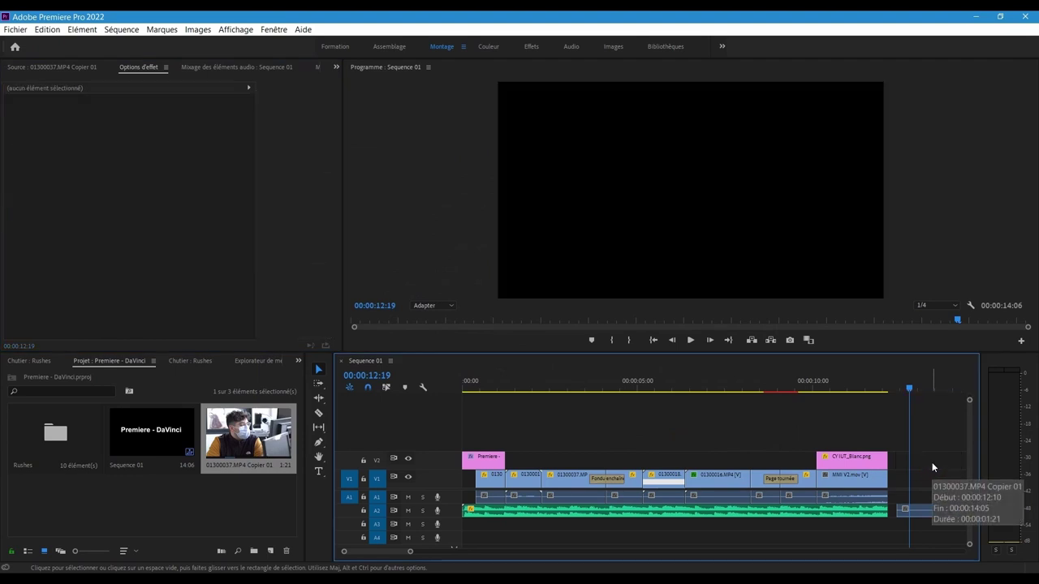
pyautogui.doubleClick(248, 434)
pyautogui.moveTo(241, 235); pyautogui.dragTo(901, 473)
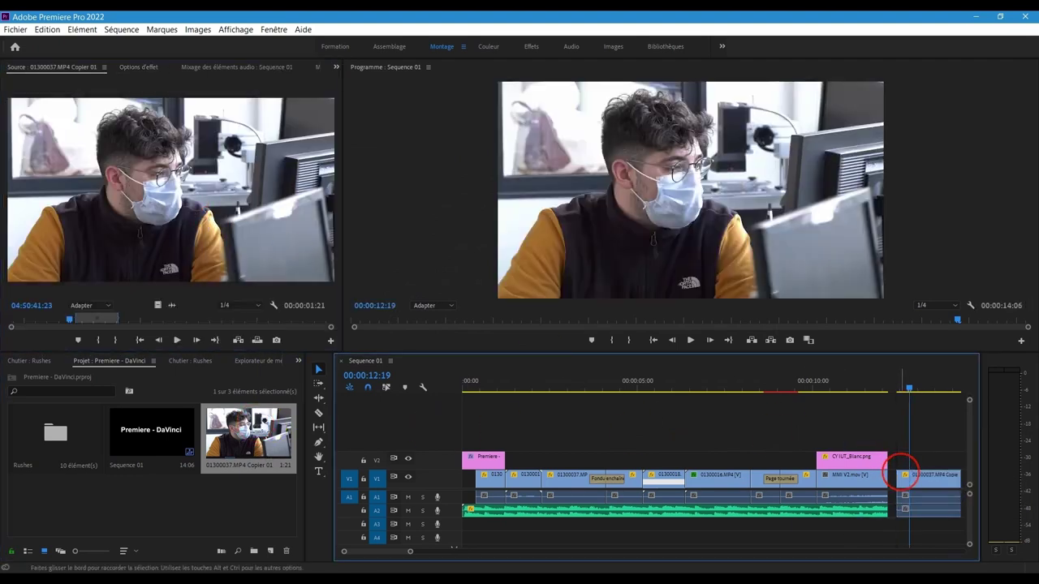
pyautogui.click(930, 480)
pyautogui.click(139, 66)
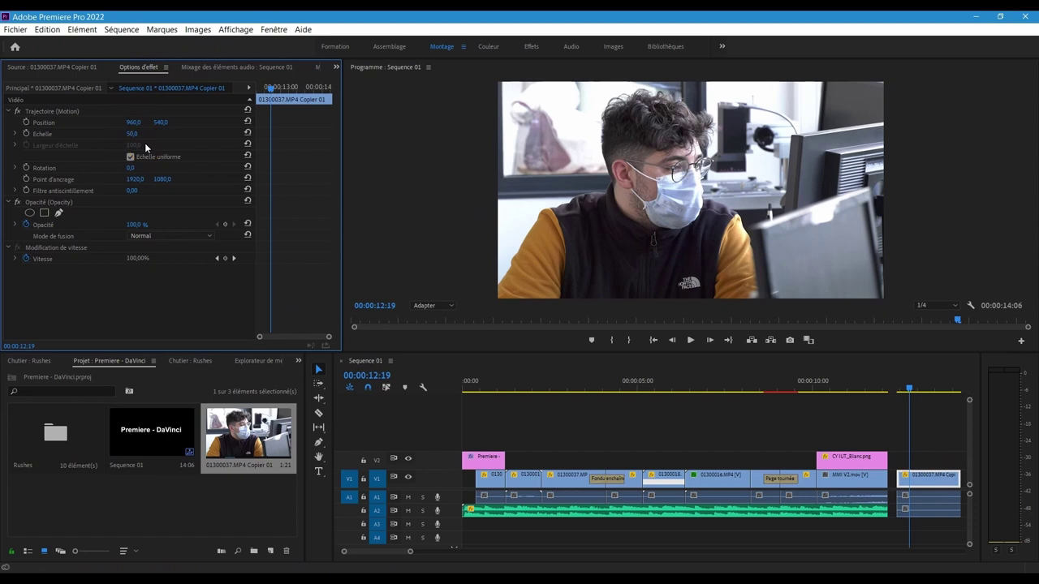
# Remove the test clip and its leftover audio from the end of the sequence.
pyautogui.click(930, 479)
pyautogui.click(930, 557)
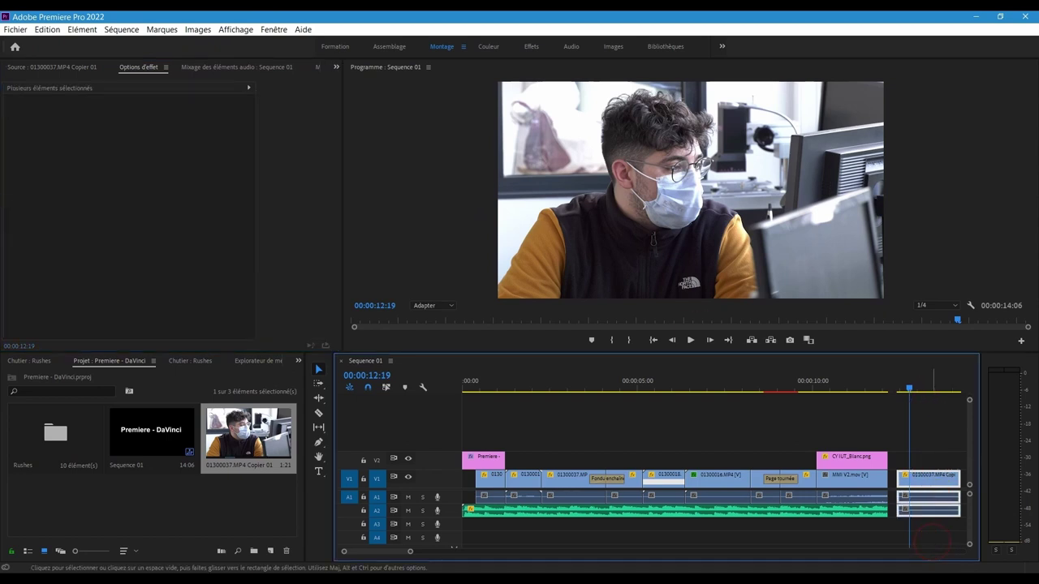
pyautogui.hotkey('ctrl', 'z')
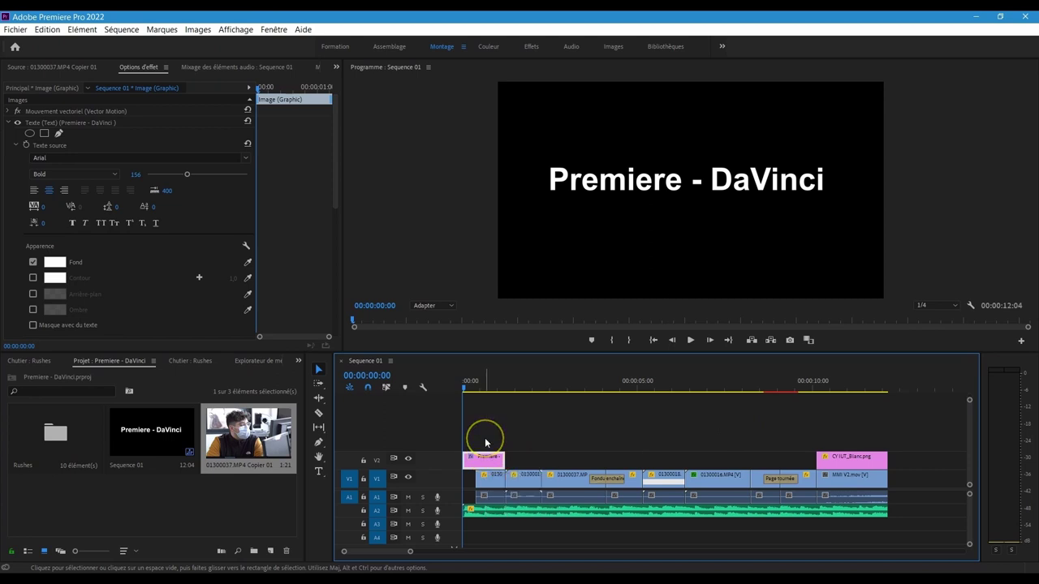
# Examine the first clip's position, scale and opacity keyframes, the following 01300012.MP4 sub-clip and the cross dissolve.
pyautogui.click(492, 480)
pyautogui.click(492, 386)
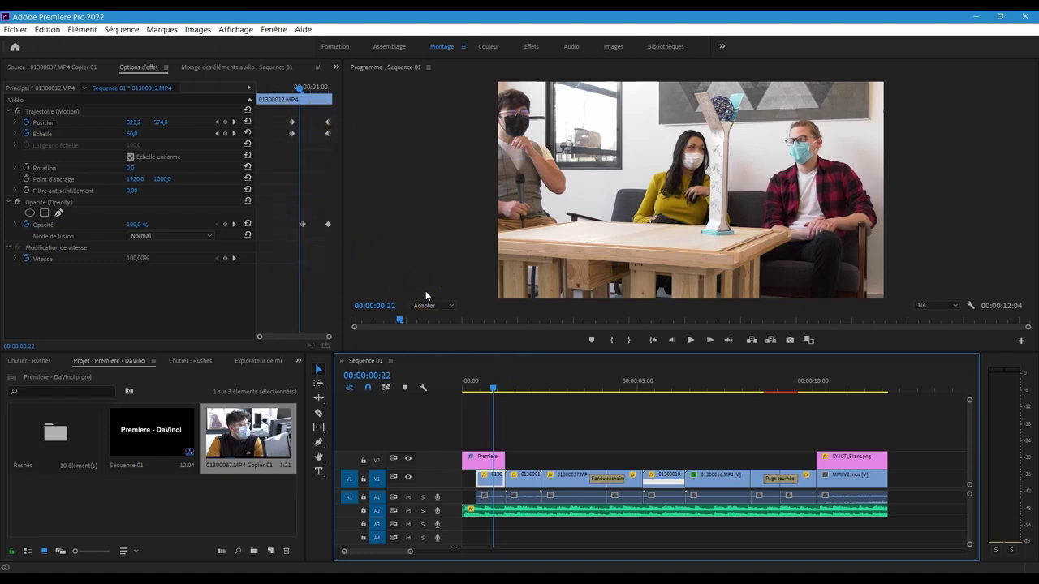
pyautogui.press('space')
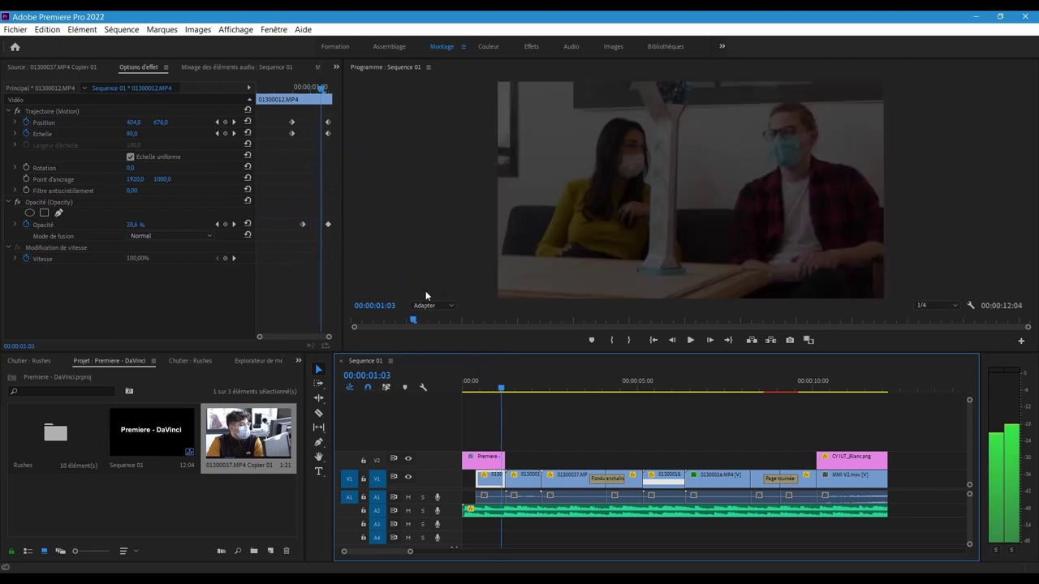
pyautogui.click(528, 489)
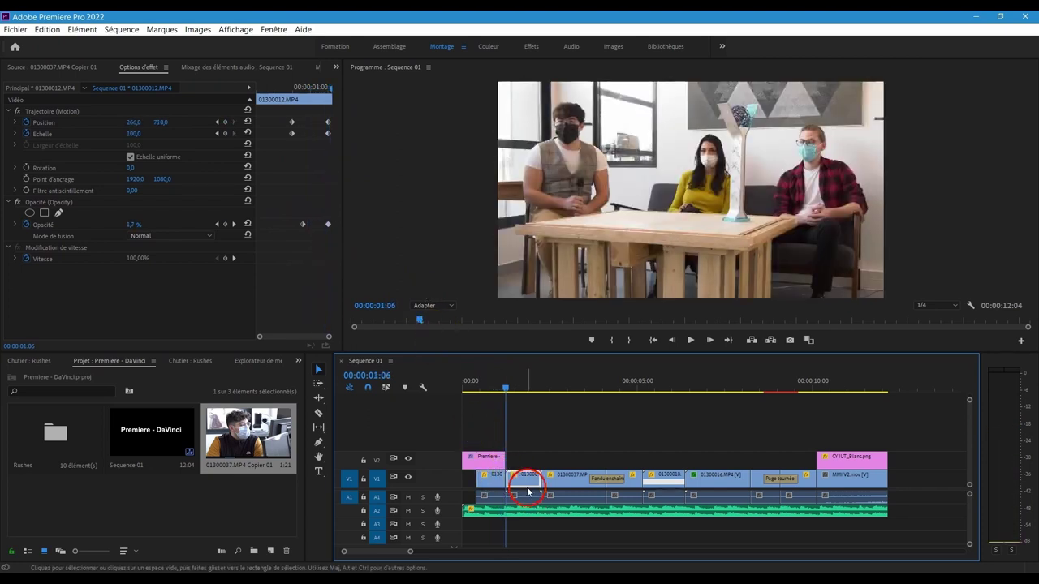
pyautogui.click(504, 485)
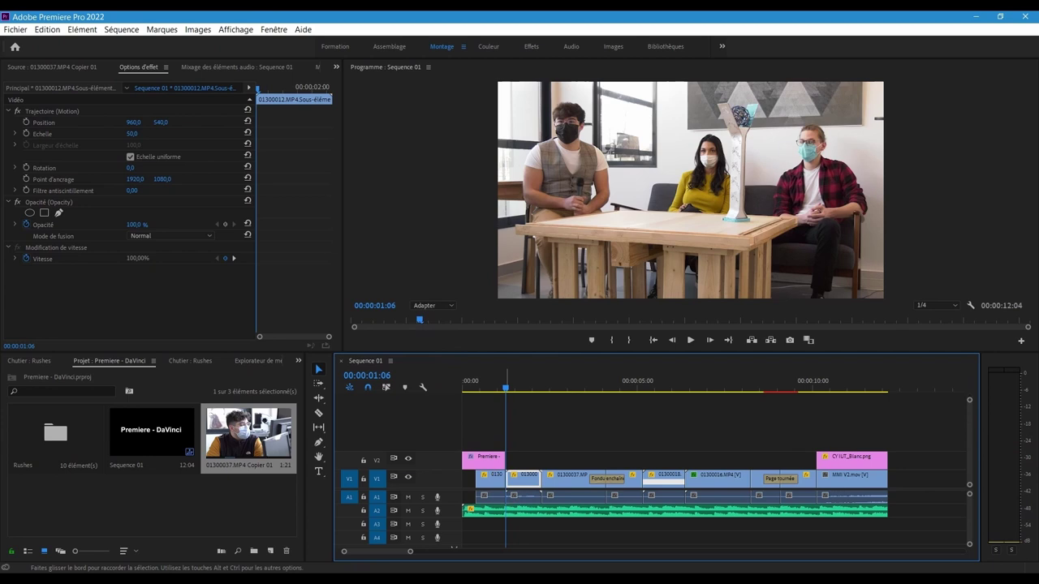
pyautogui.click(596, 376)
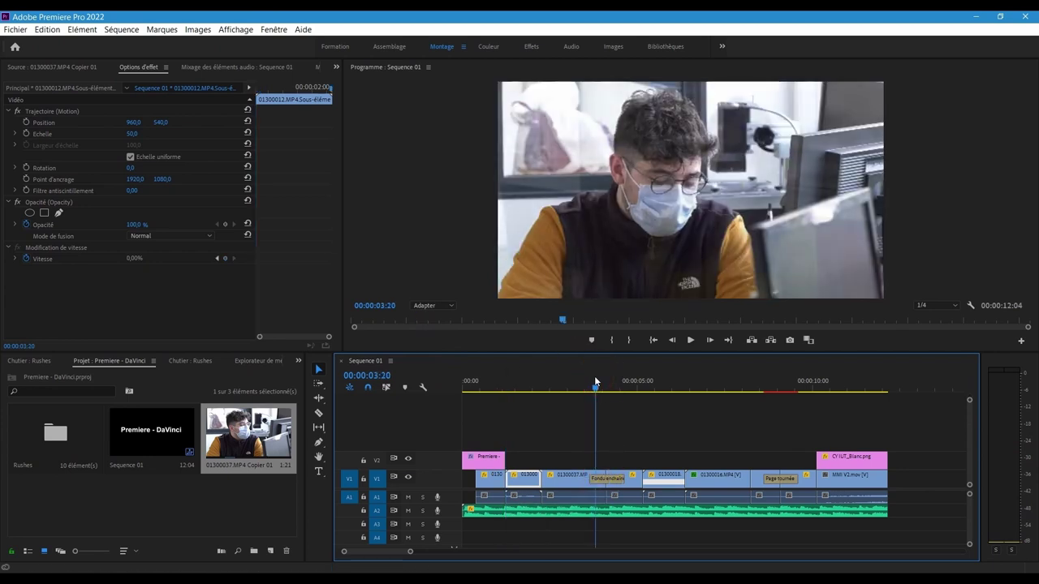
pyautogui.moveTo(596, 382); pyautogui.dragTo(615, 382)
# Examine the speed keyframes on 01300018.MP4, the Gaussian Blur on 01300016.MP4, the page-turn transition and the closing logo shot.
pyautogui.click(659, 480)
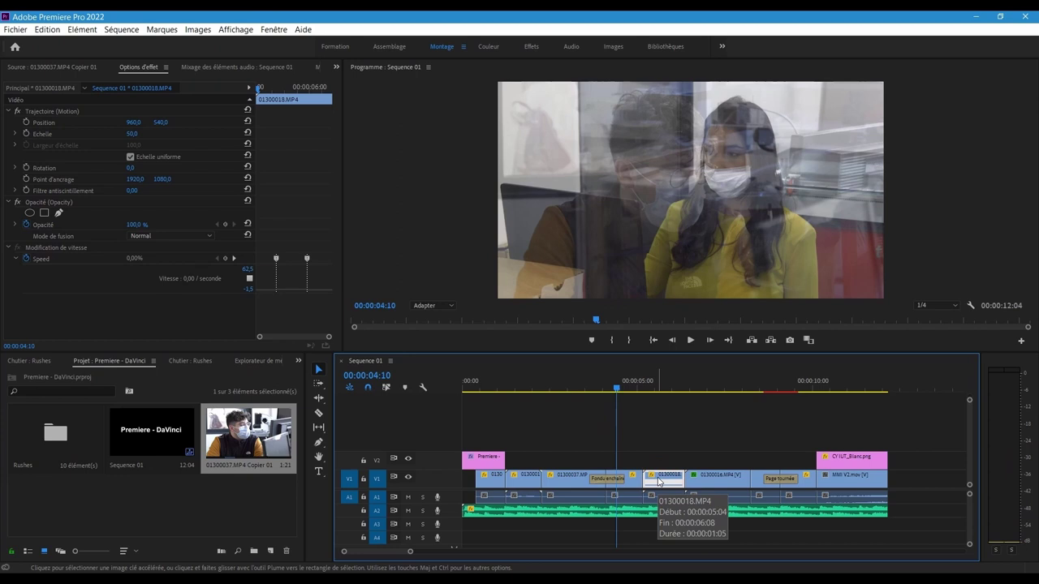
pyautogui.click(658, 381)
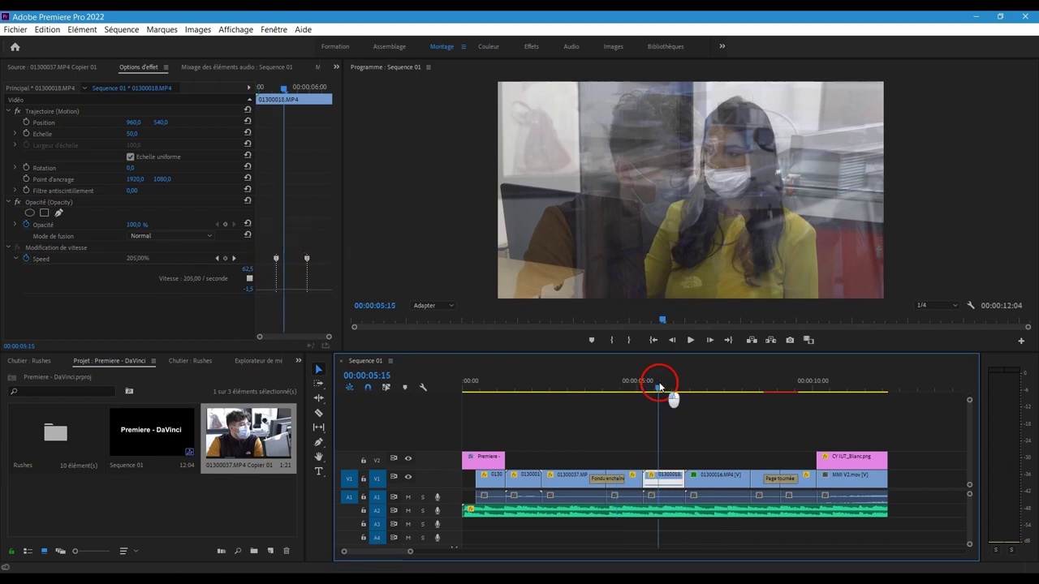
pyautogui.click(715, 481)
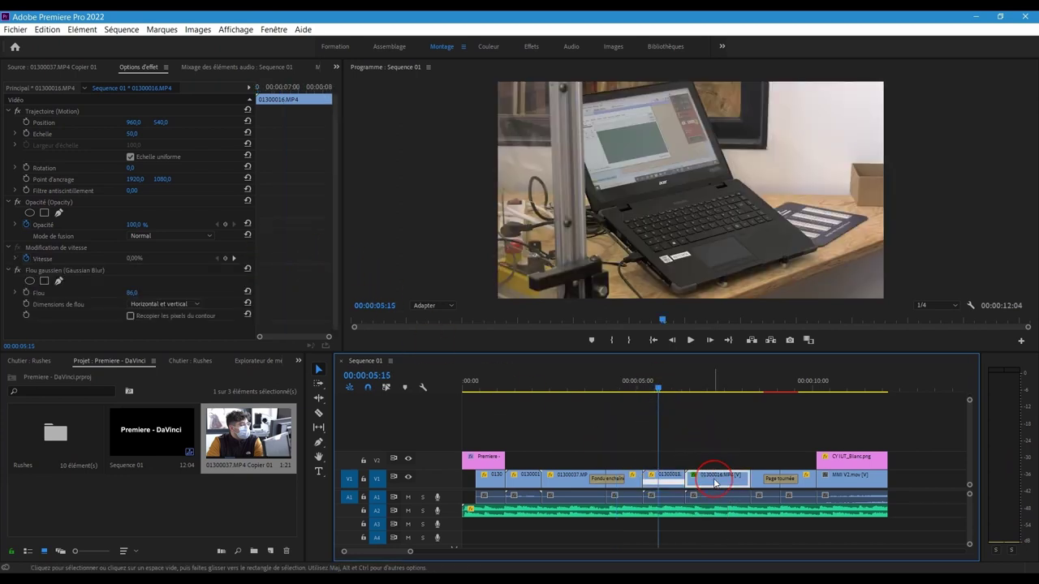
pyautogui.click(717, 383)
pyautogui.click(770, 387)
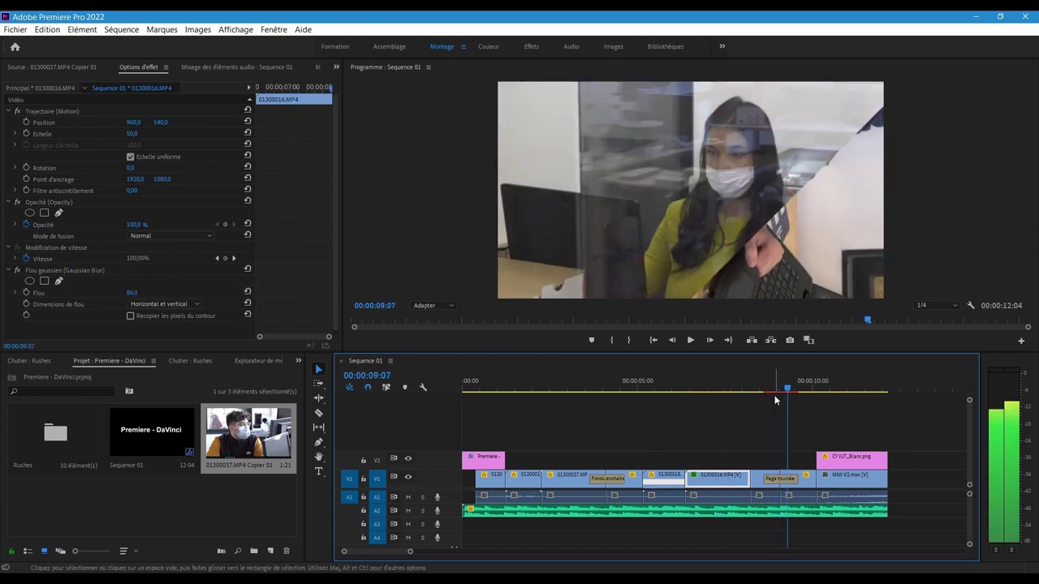
pyautogui.click(840, 388)
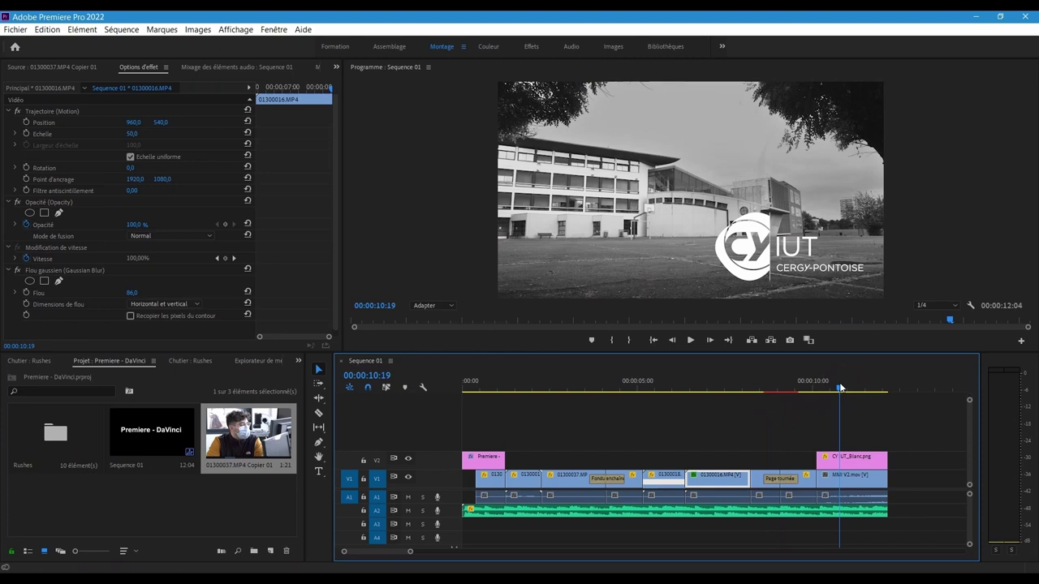
pyautogui.click(869, 503)
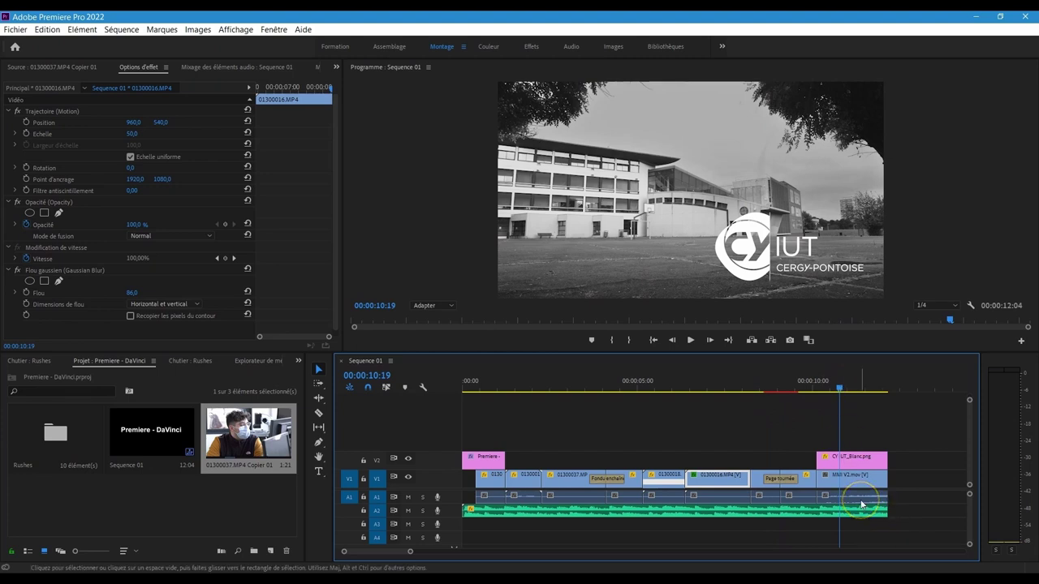
# Export Sequence 01 as an H.264 reference video named "Sequence 01 Ref" in the Etalonnage folder.
pyautogui.click(15, 29)
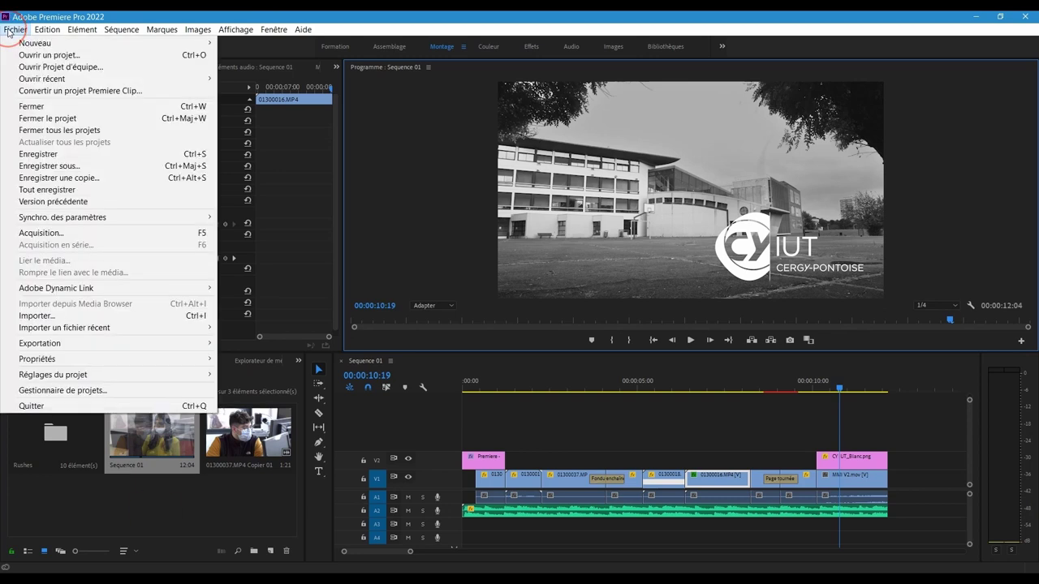
pyautogui.moveTo(162, 343)
pyautogui.click(235, 337)
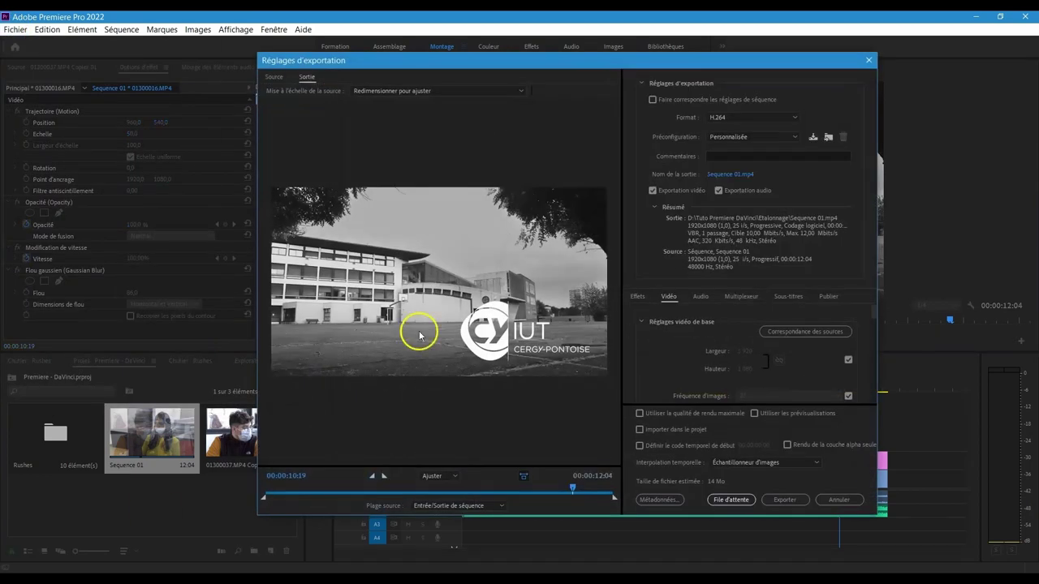
pyautogui.click(734, 173)
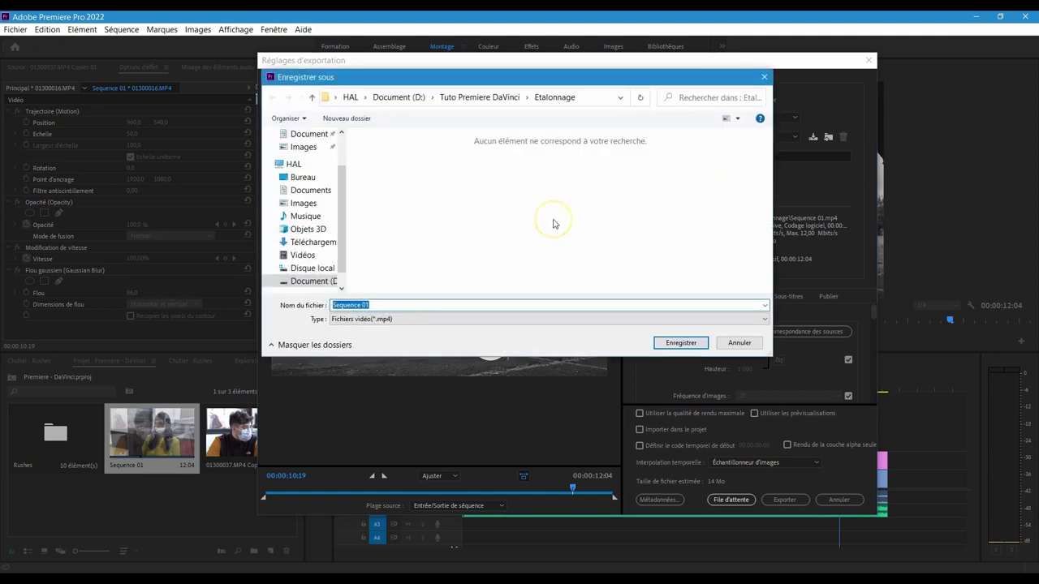
pyautogui.click(487, 304)
pyautogui.write('Sequence 01 Ref')
pyautogui.click(681, 343)
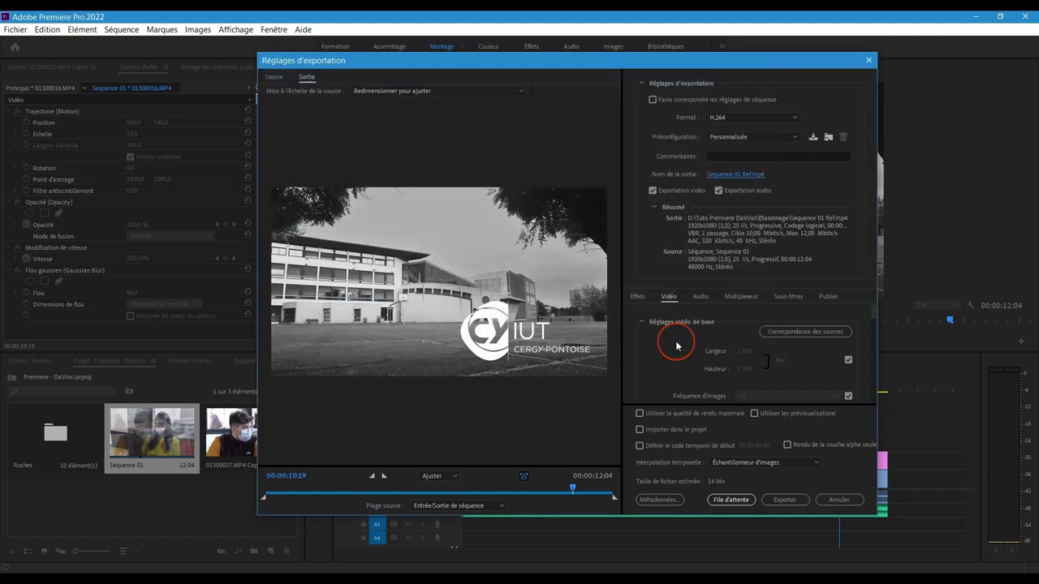
pyautogui.click(784, 500)
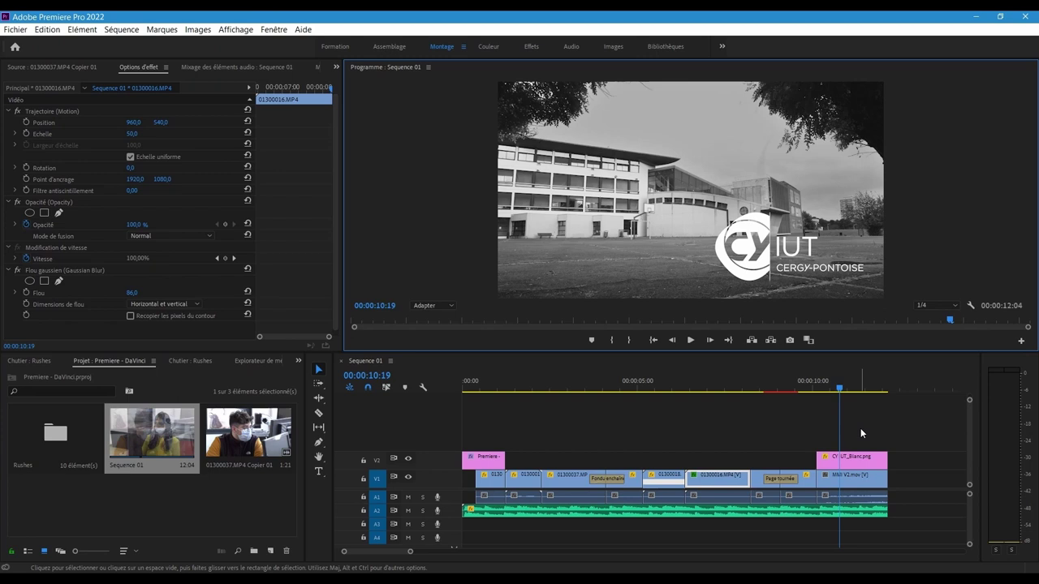
# Duplicate Sequence 01 in the project.
pyautogui.click(133, 503)
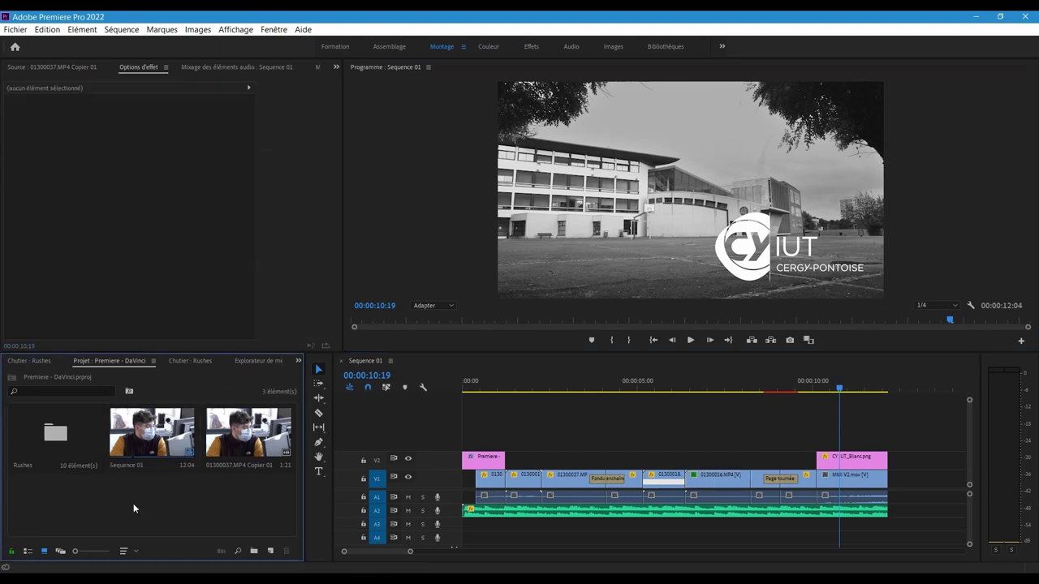
pyautogui.click(143, 444)
pyautogui.rightClick(144, 445)
pyautogui.click(189, 78)
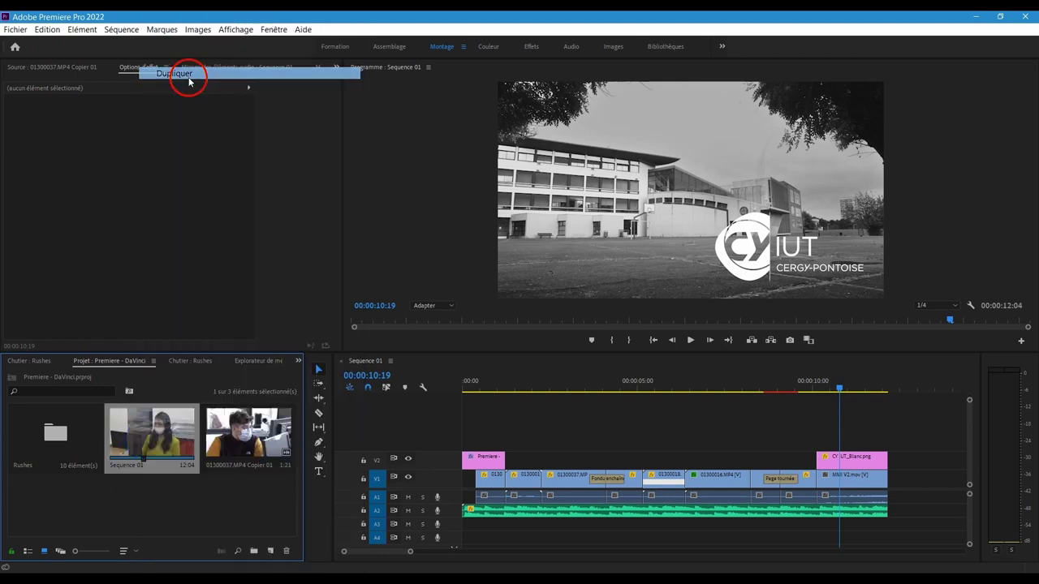
# Rename the duplicated sequence to "Sequence 01 Clips".
pyautogui.click(67, 529)
pyautogui.press('Return')
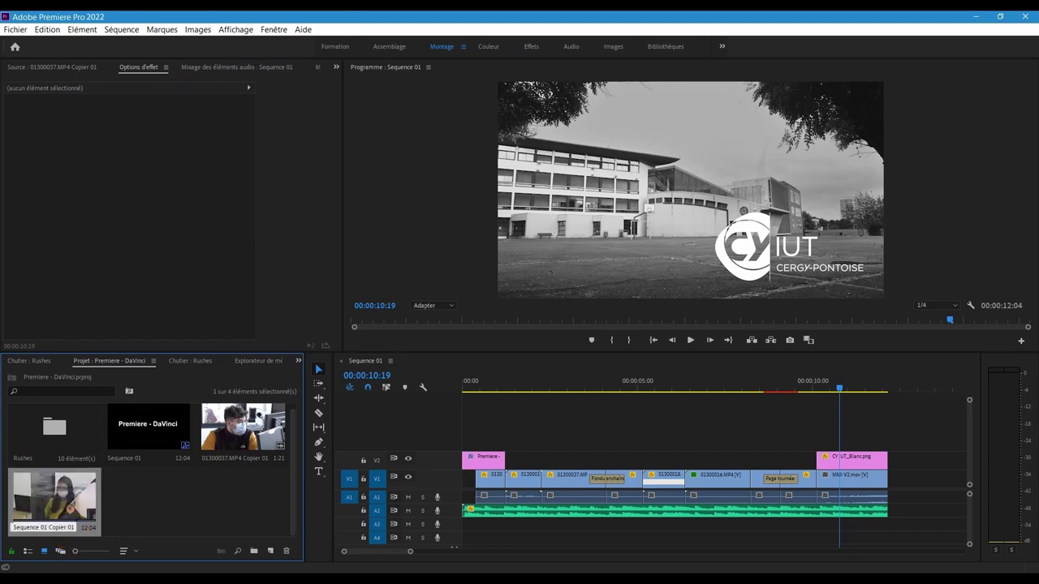
pyautogui.press('BackSpace')
pyautogui.press('BackSpace')
pyautogui.press('BackSpace')
pyautogui.press('BackSpace')
pyautogui.press('BackSpace')
pyautogui.press('BackSpace')
pyautogui.press('BackSpace')
pyautogui.press('BackSpace')
pyautogui.press('BackSpace')
pyautogui.press('BackSpace')
pyautogui.press('BackSpace')
pyautogui.write('1 Clips')
pyautogui.press('Return')
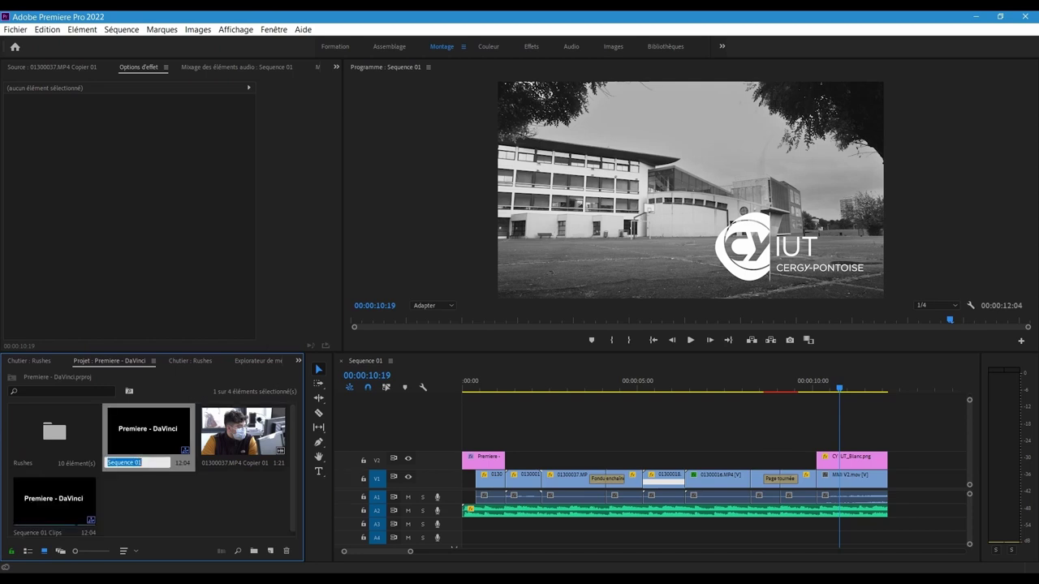
# Open Sequence 01 Clips and delete the title and the CY IUT logo graphics from track V2.
pyautogui.click(65, 521)
pyautogui.doubleClick(50, 504)
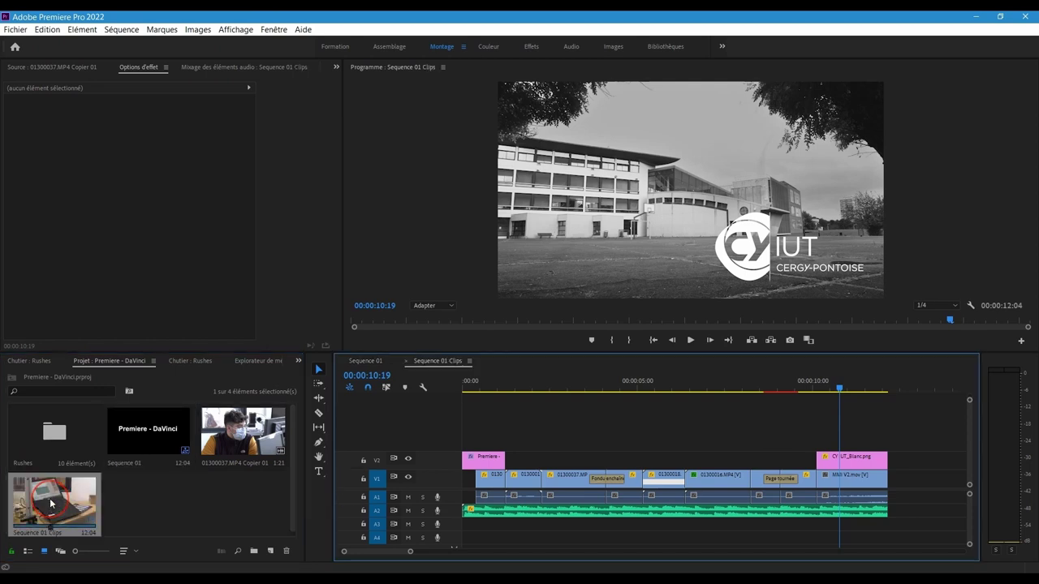
pyautogui.click(914, 461)
pyautogui.moveTo(913, 461); pyautogui.dragTo(479, 456)
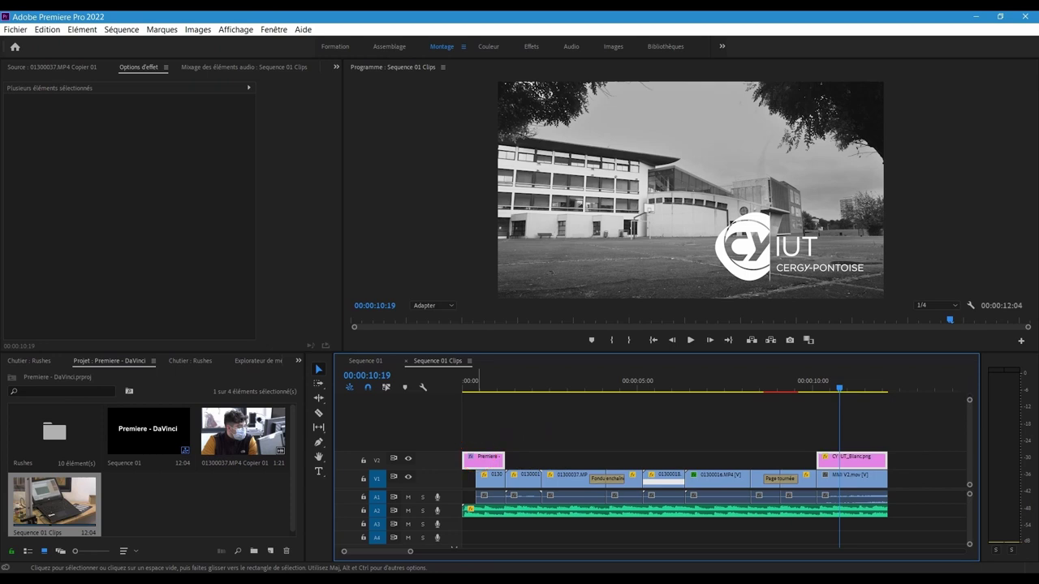
pyautogui.press('Delete')
# Duplicate Sequence 01 in the project and rename the copy "Sequence 01 Graphisme".
pyautogui.click(160, 428)
pyautogui.rightClick(160, 428)
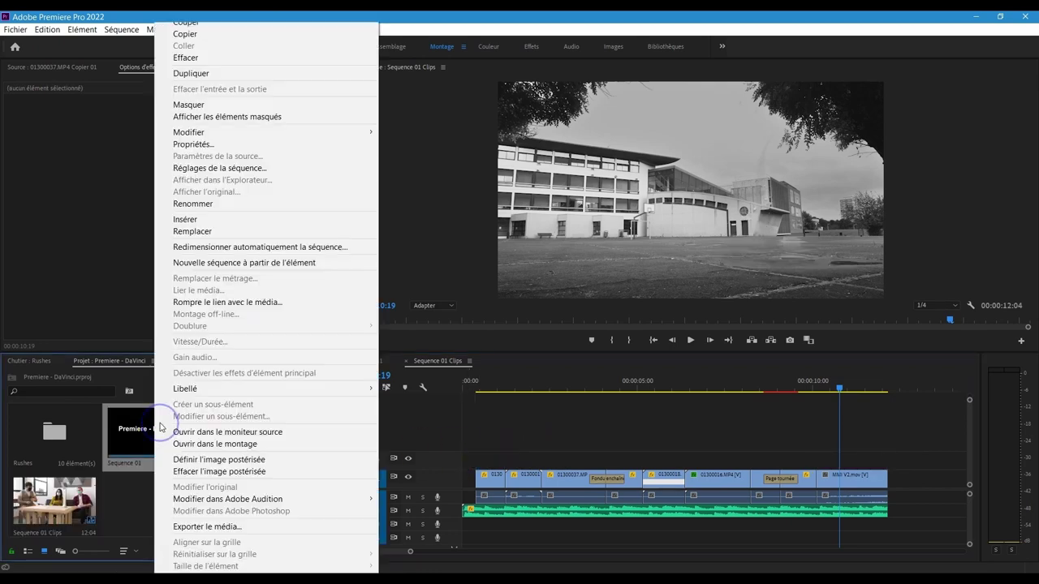
pyautogui.click(262, 73)
pyautogui.click(166, 533)
pyautogui.press('BackSpace')
pyautogui.press('BackSpace')
pyautogui.press('BackSpace')
pyautogui.press('BackSpace')
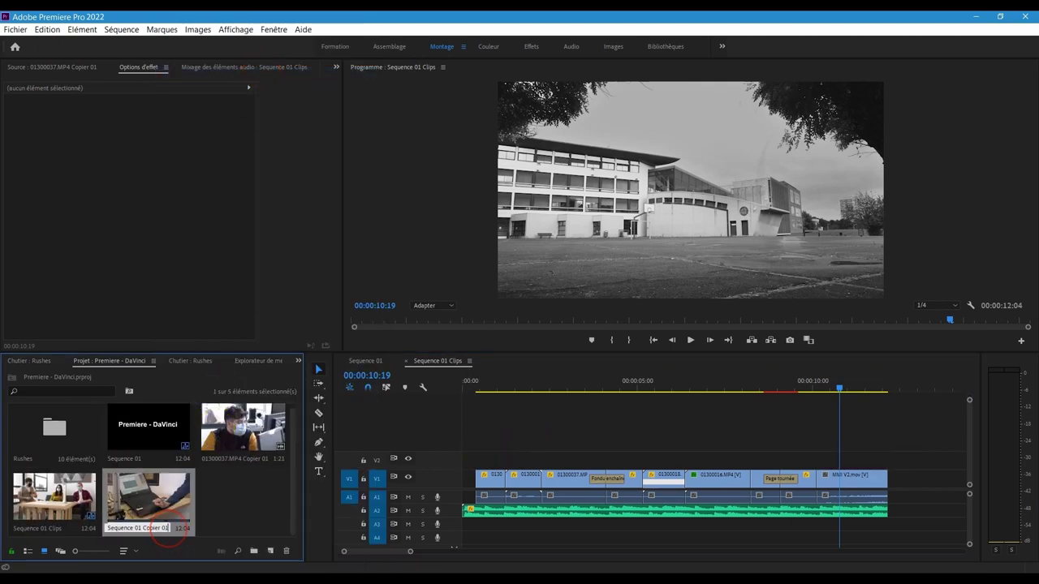
pyautogui.press('BackSpace')
pyautogui.press('BackSpace')
pyautogui.write('Graphisme')
pyautogui.press('Tab')
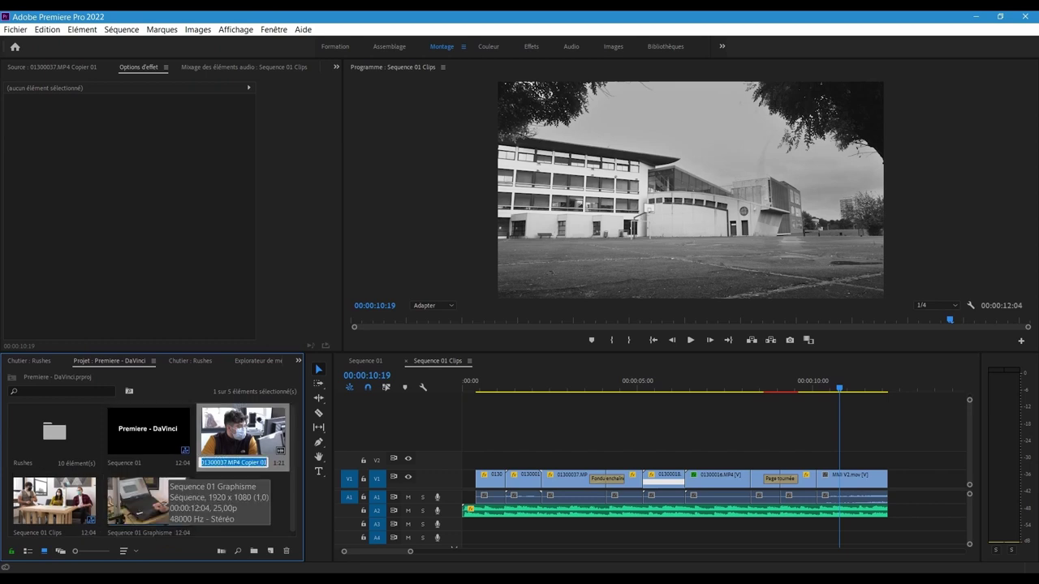
# Open Sequence 01 Graphisme and delete all V1 video clips and audio, keeping only the V2 graphics.
pyautogui.doubleClick(150, 497)
pyautogui.moveTo(928, 526); pyautogui.dragTo(453, 477)
pyautogui.press('Delete')
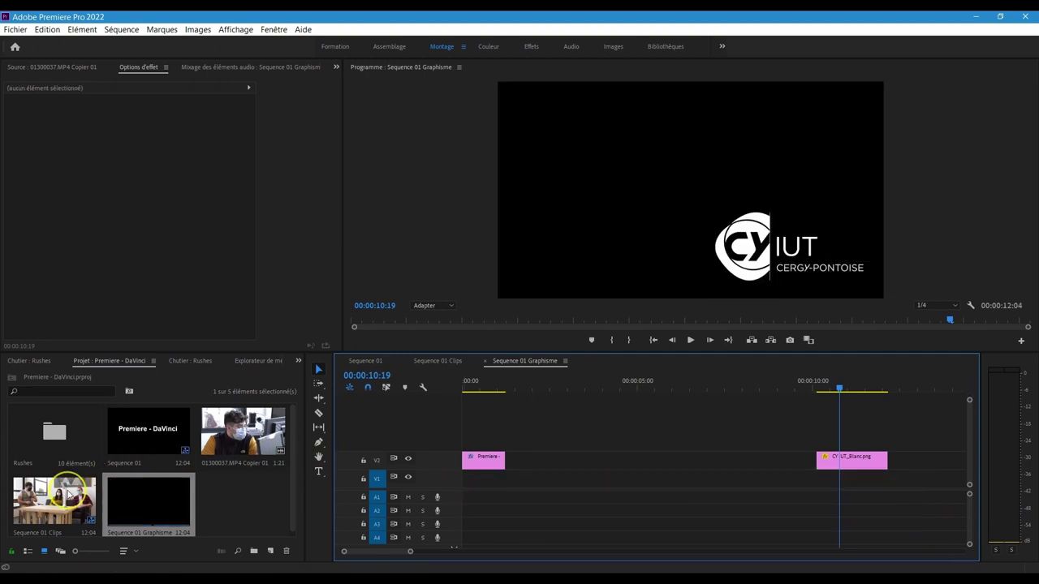
# Export Sequence 01 Clips as a Final Cut Pro XML file in the Etalonnage folder.
pyautogui.doubleClick(65, 494)
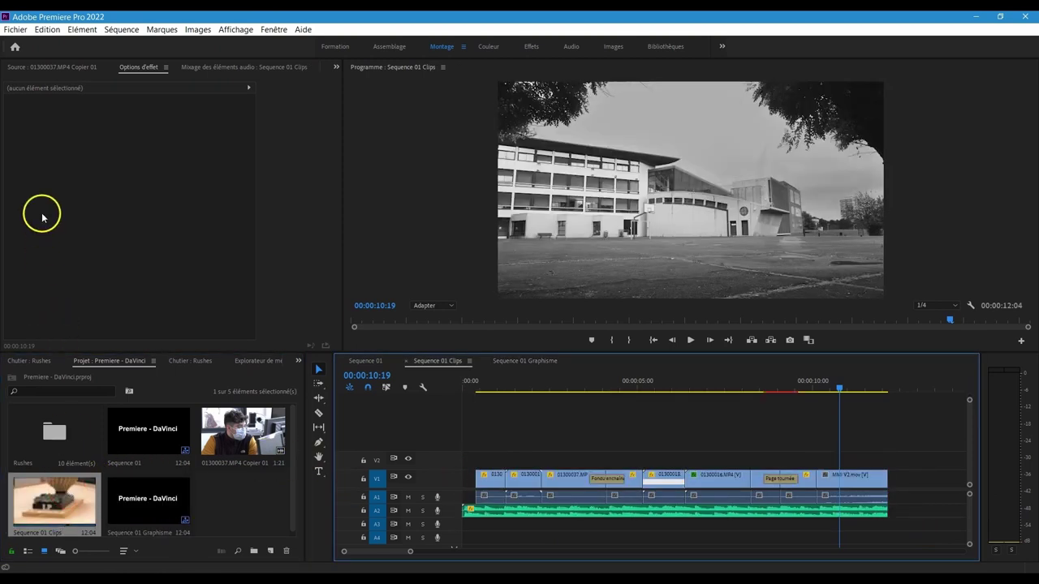
pyautogui.click(19, 31)
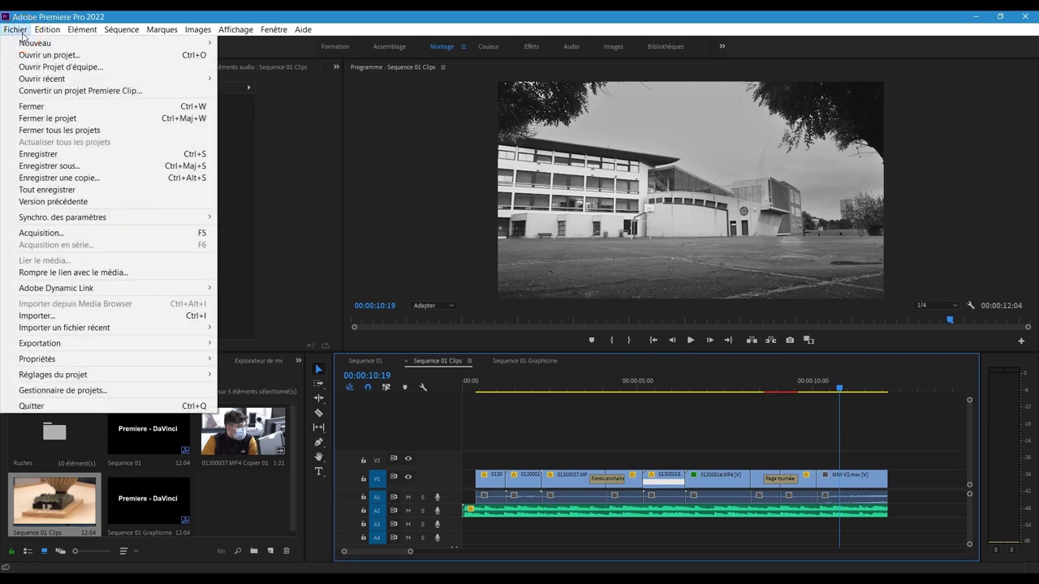
pyautogui.moveTo(155, 343)
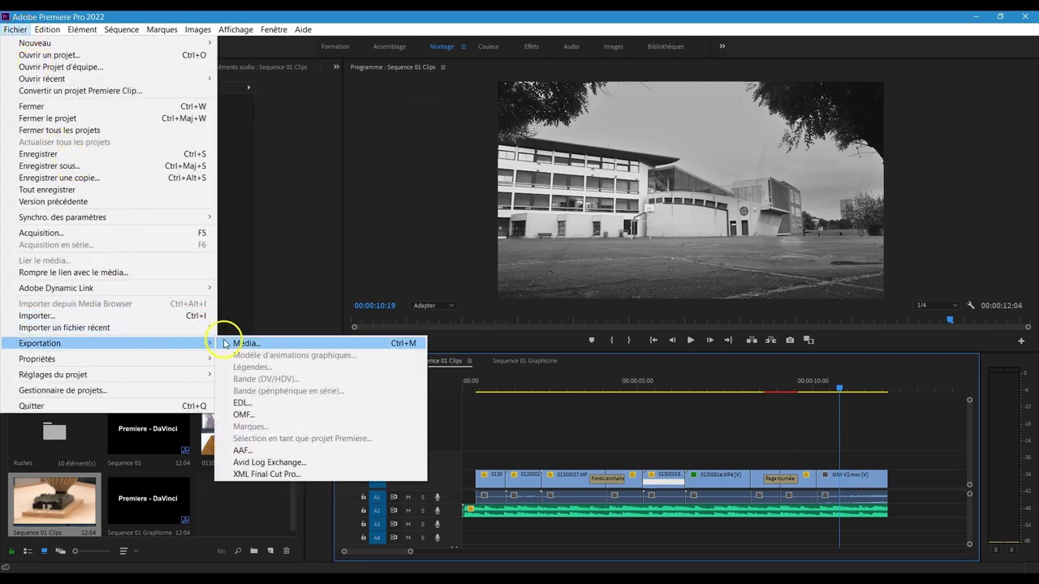
pyautogui.click(309, 477)
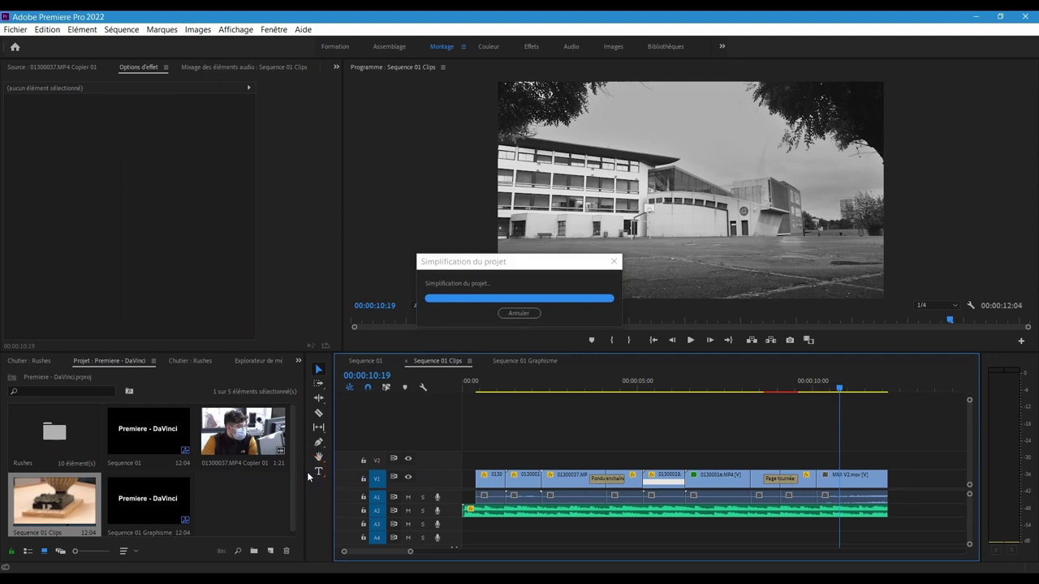
pyautogui.click(423, 312)
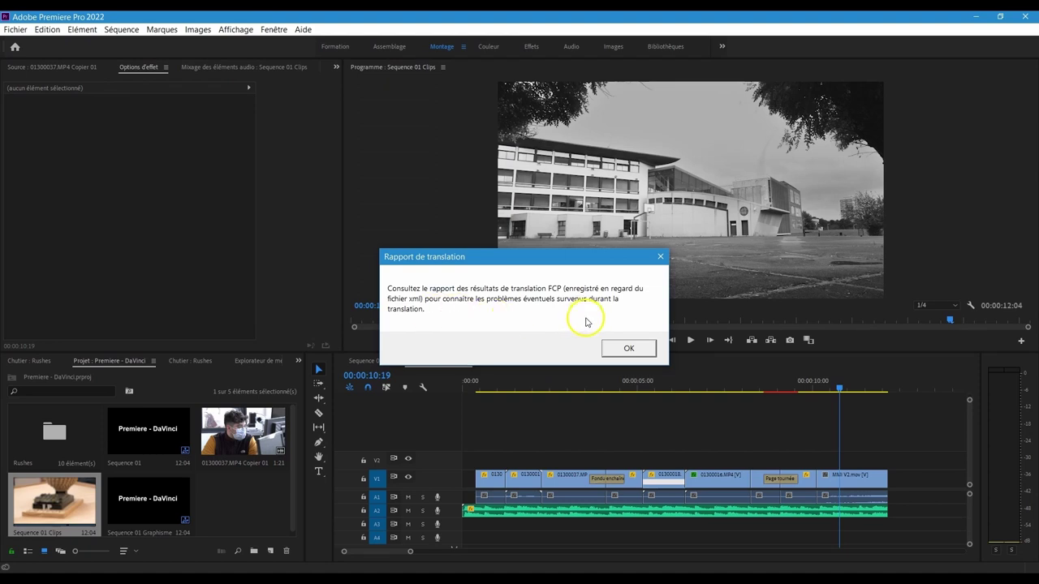
pyautogui.click(626, 348)
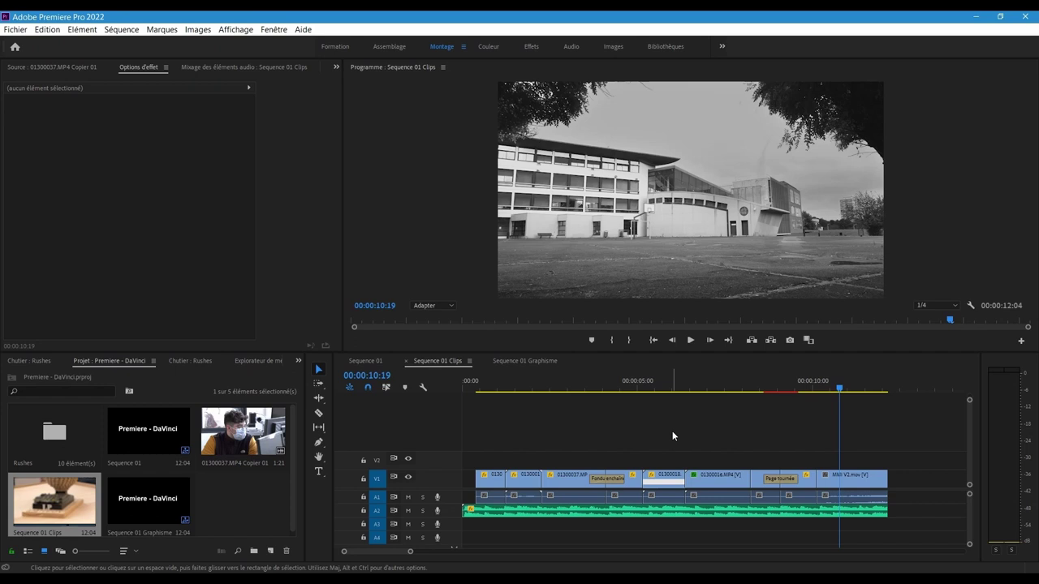
pyautogui.click(15, 29)
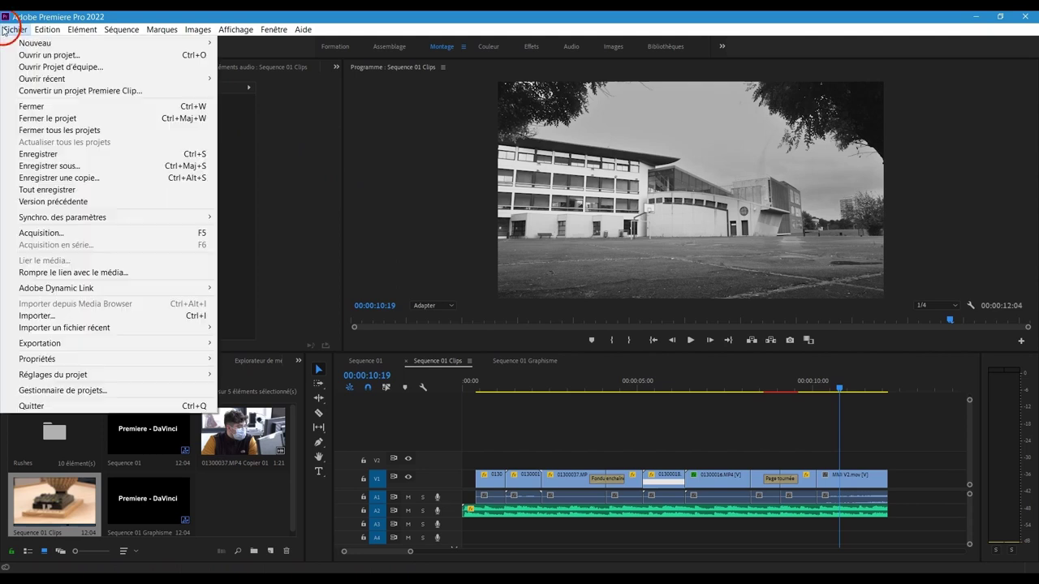
pyautogui.click(73, 390)
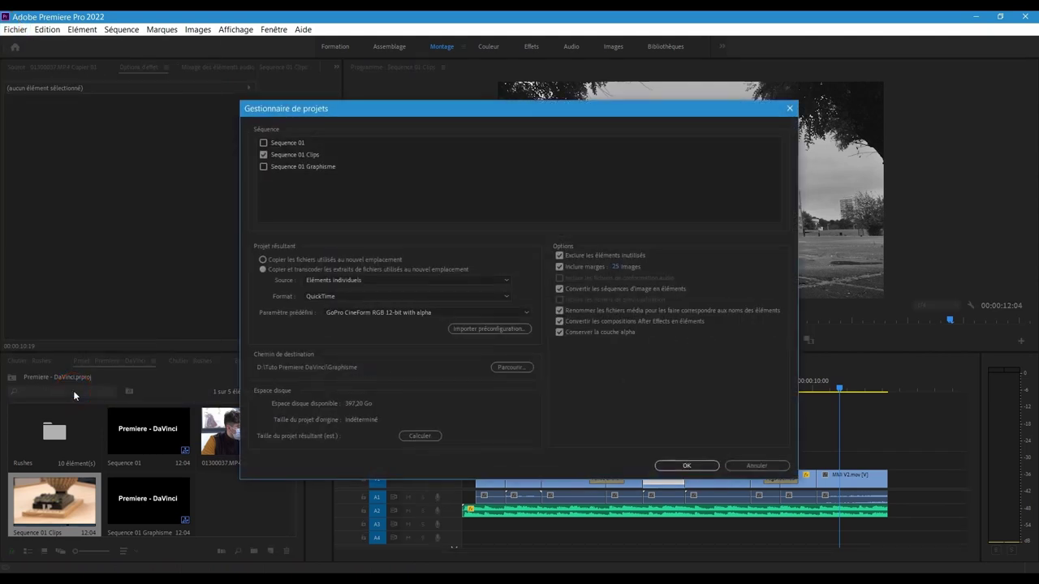
pyautogui.click(263, 167)
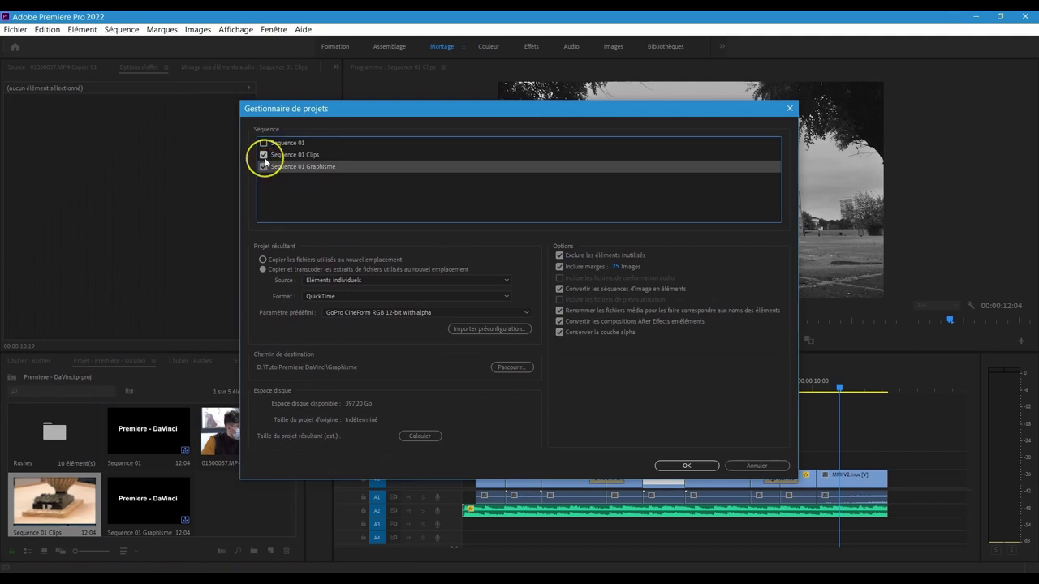
pyautogui.click(264, 156)
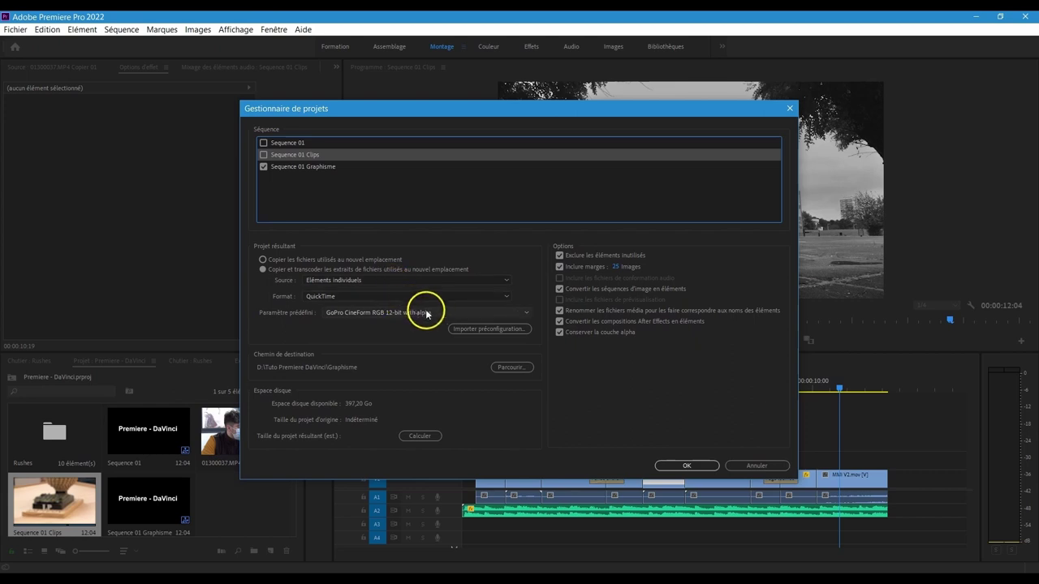
pyautogui.click(755, 466)
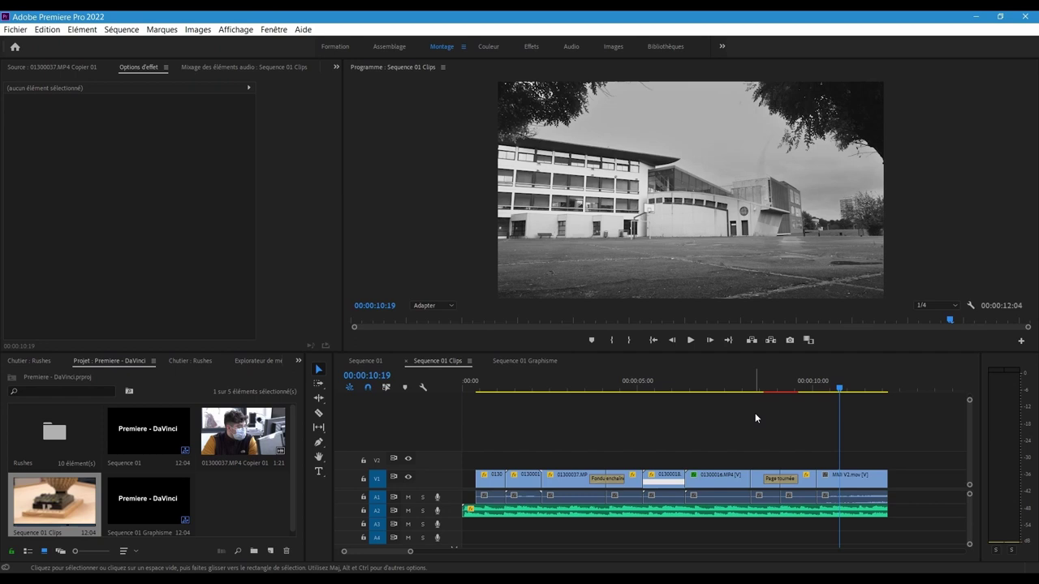
# Export Sequence 01 Graphisme as a QuickTime movie with the GoPro CineForm RVB 12 bits avec alpha preset and without audio.
pyautogui.click(158, 501)
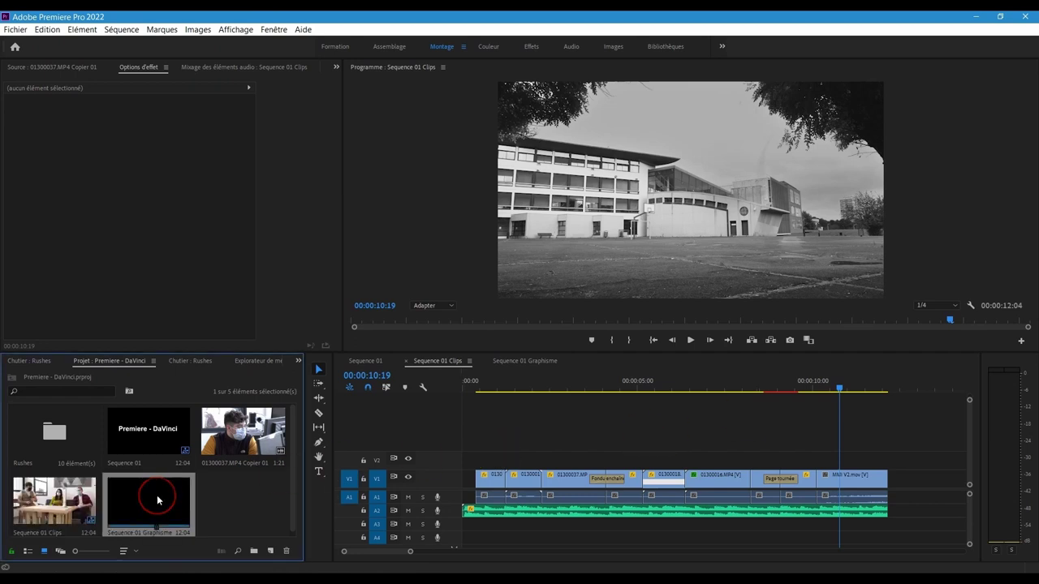
pyautogui.click(11, 30)
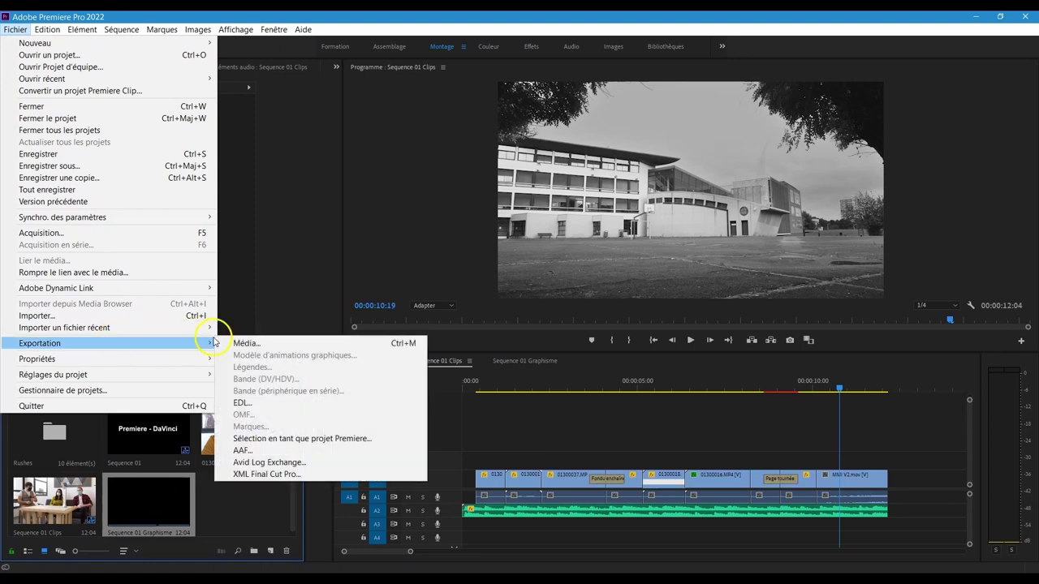
pyautogui.click(243, 343)
pyautogui.click(780, 116)
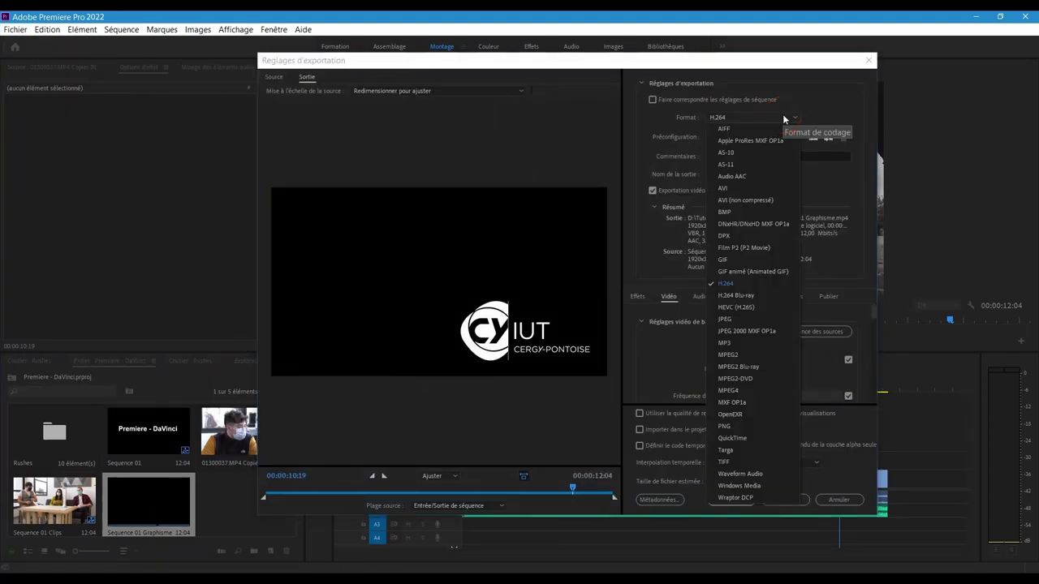
pyautogui.click(740, 439)
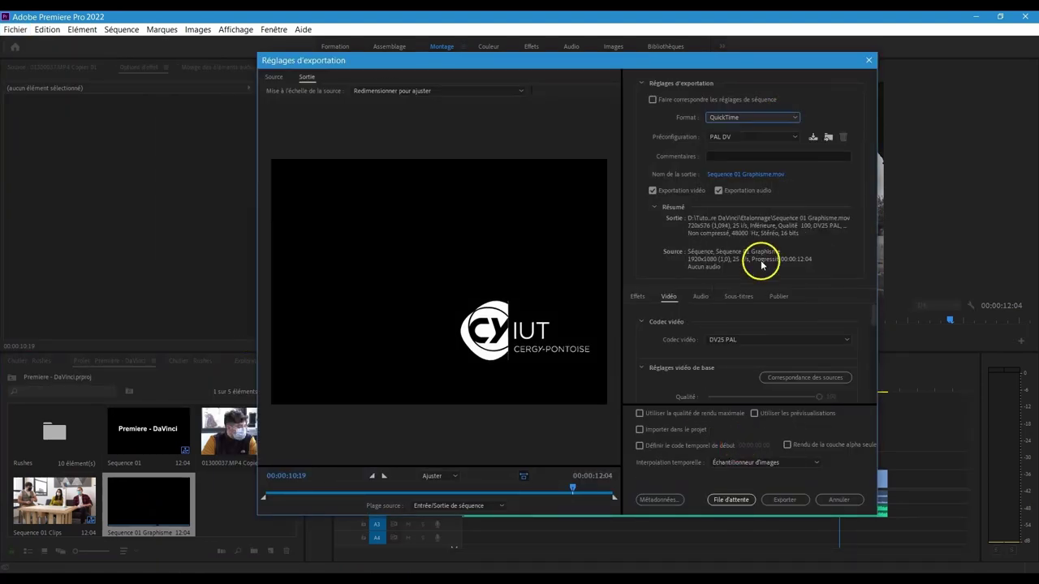
pyautogui.click(757, 138)
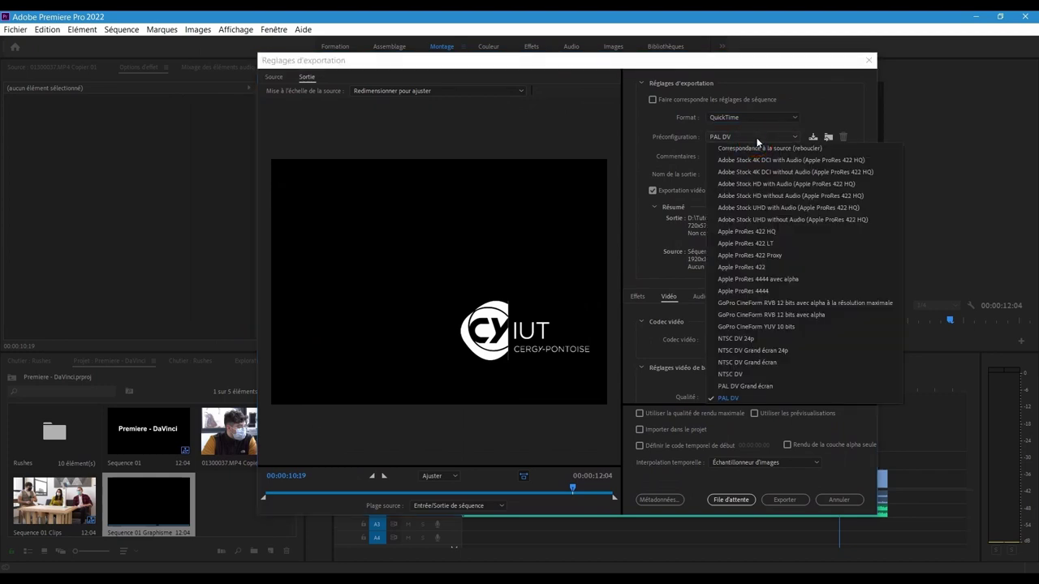
pyautogui.click(763, 316)
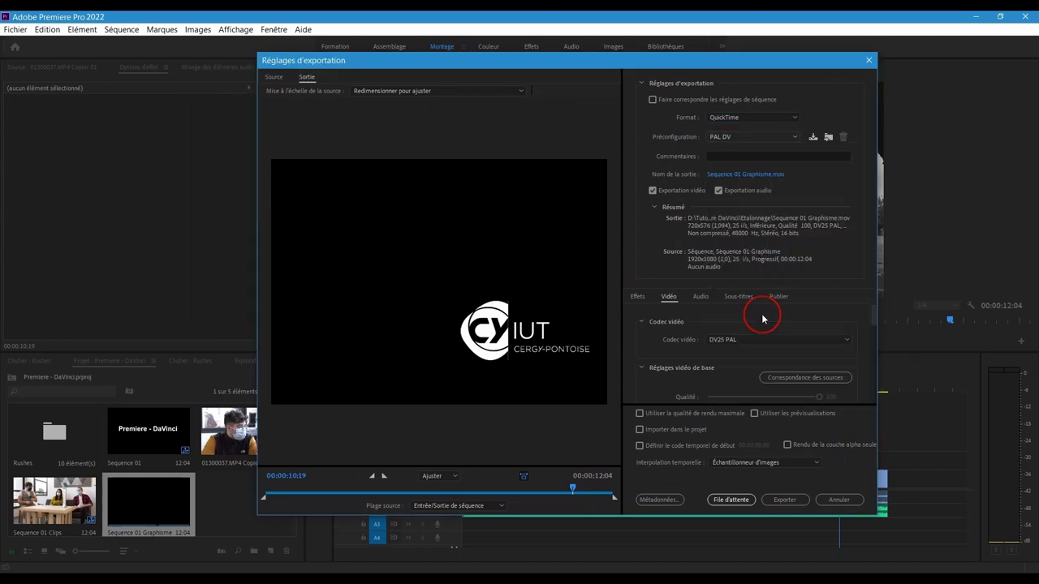
pyautogui.click(718, 194)
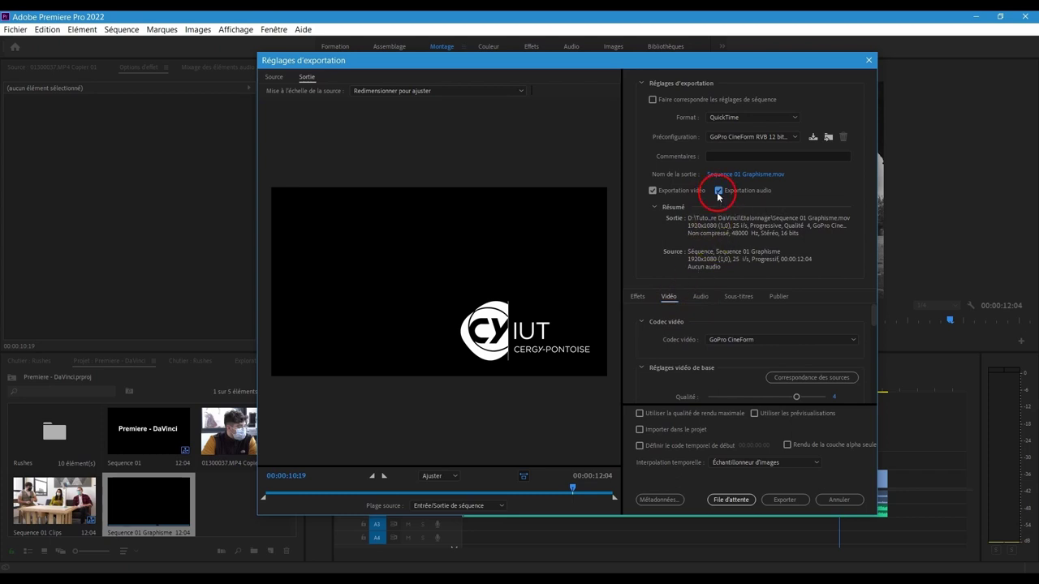
pyautogui.click(779, 500)
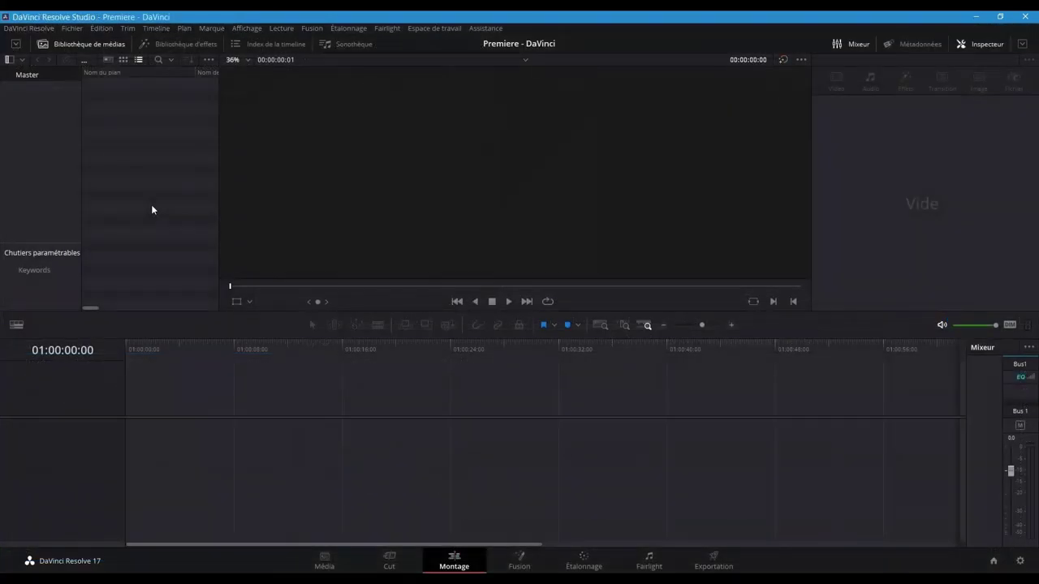
# Switch to DaVinci Resolve, create a new bin in the media pool and open it.
pyautogui.rightClick(151, 209)
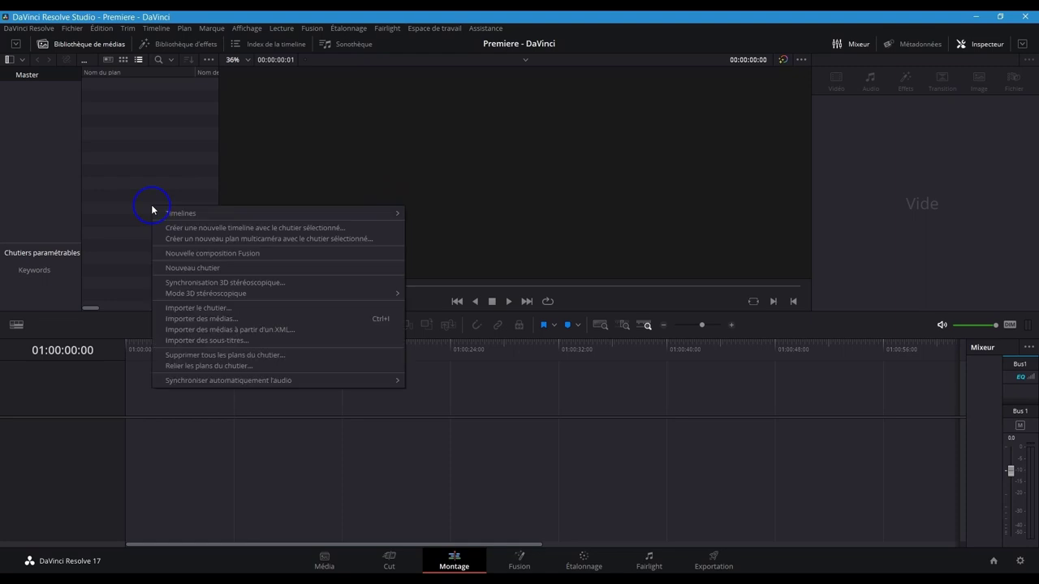
pyautogui.click(225, 271)
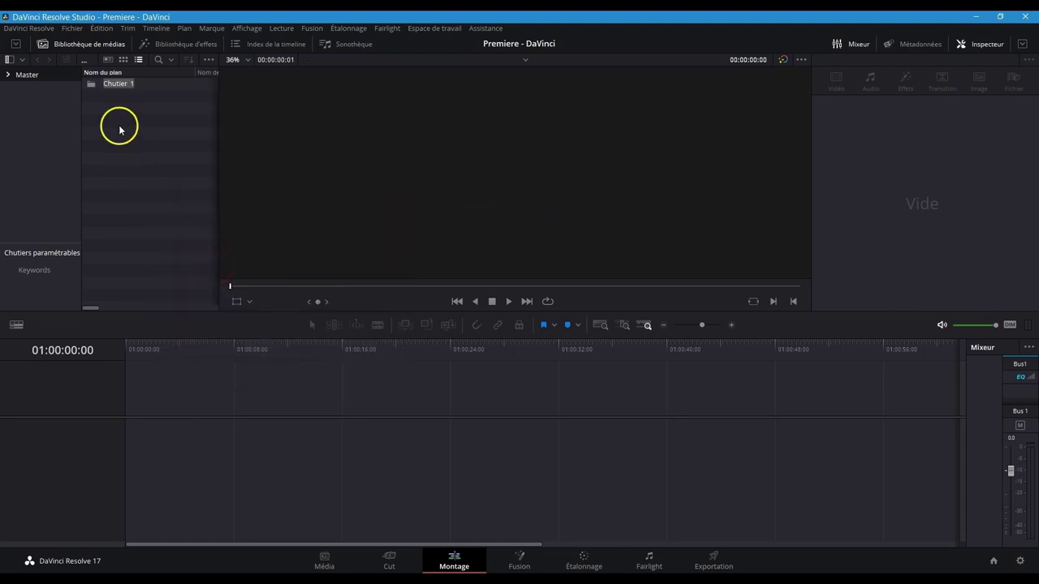
pyautogui.doubleClick(93, 85)
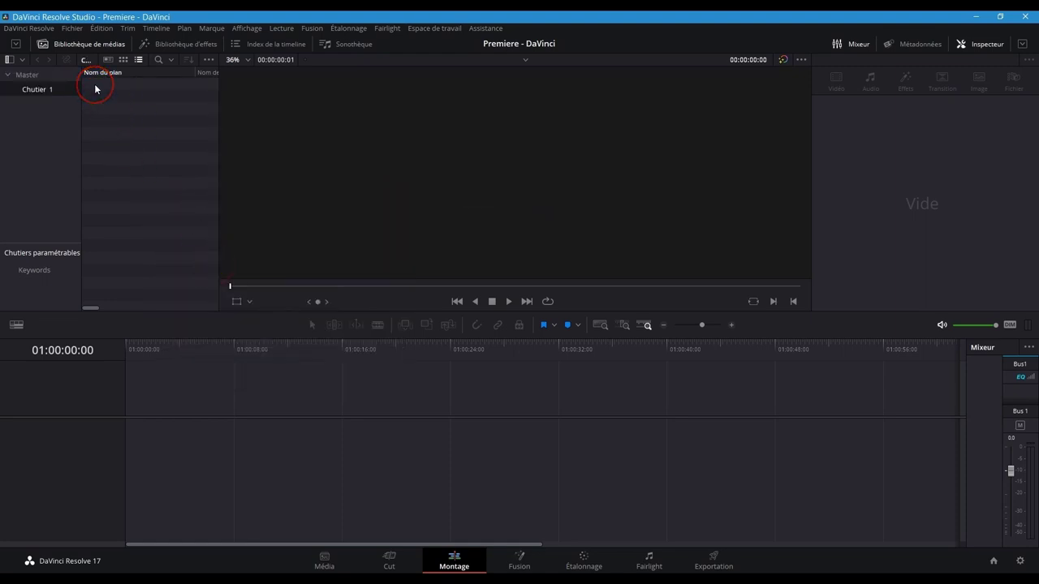
# Import the Sequence 01 Clips XML from the Etalonnage folder as a timeline, keeping the default 1920 x 1080 load settings.
pyautogui.click(72, 27)
pyautogui.moveTo(100, 135)
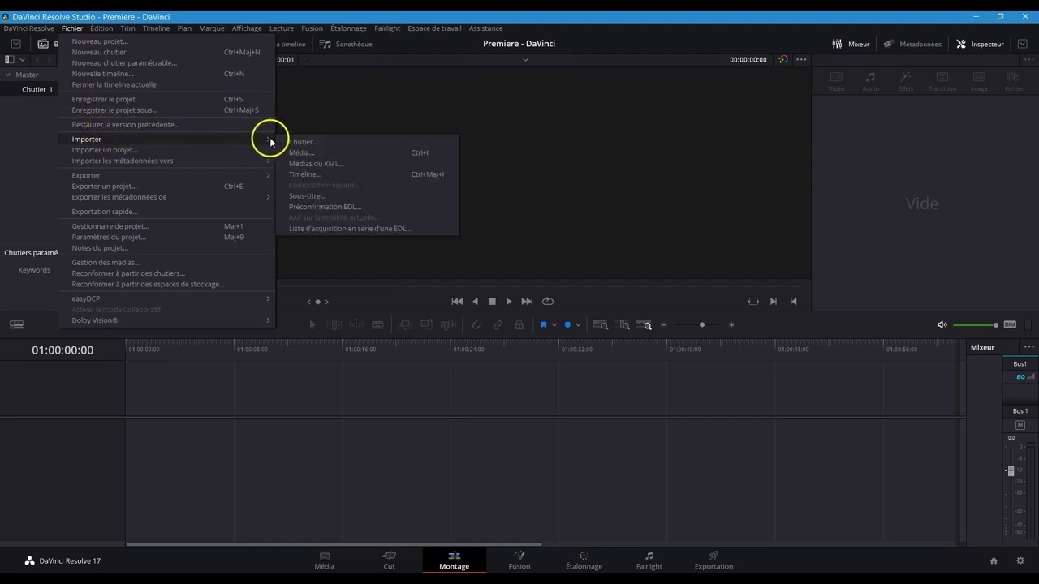
pyautogui.click(346, 177)
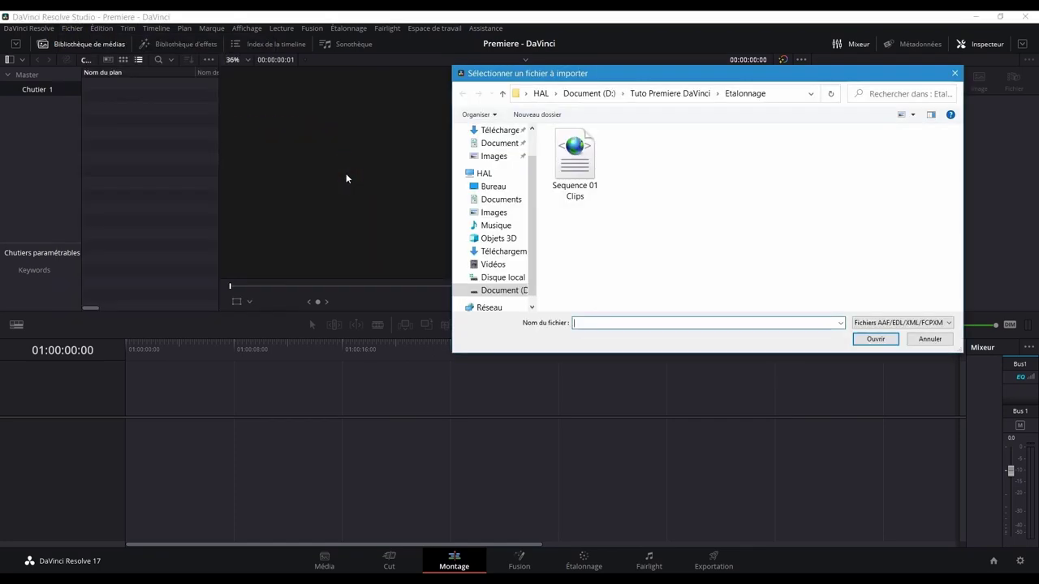
pyautogui.doubleClick(563, 176)
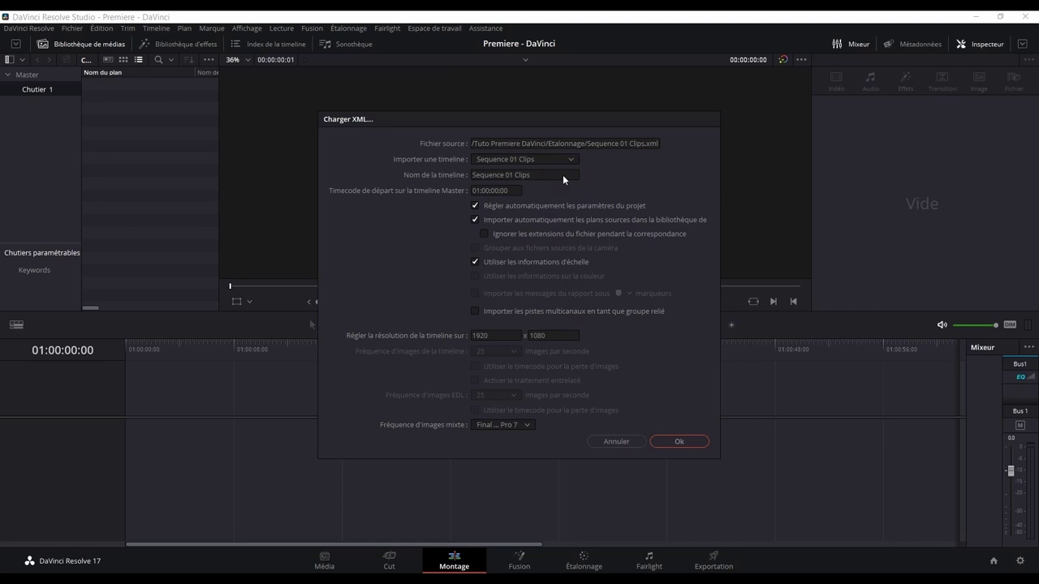
pyautogui.click(679, 441)
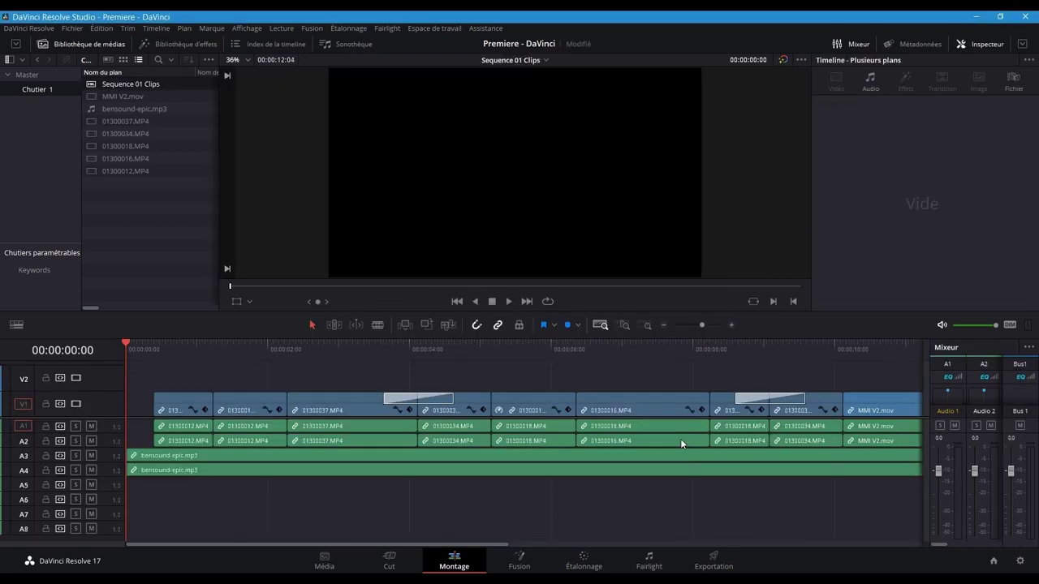
# Import the Sequence 01 Graphisme and Sequence 01 Ref videos from the Etalonnage folder into the bin.
pyautogui.doubleClick(137, 232)
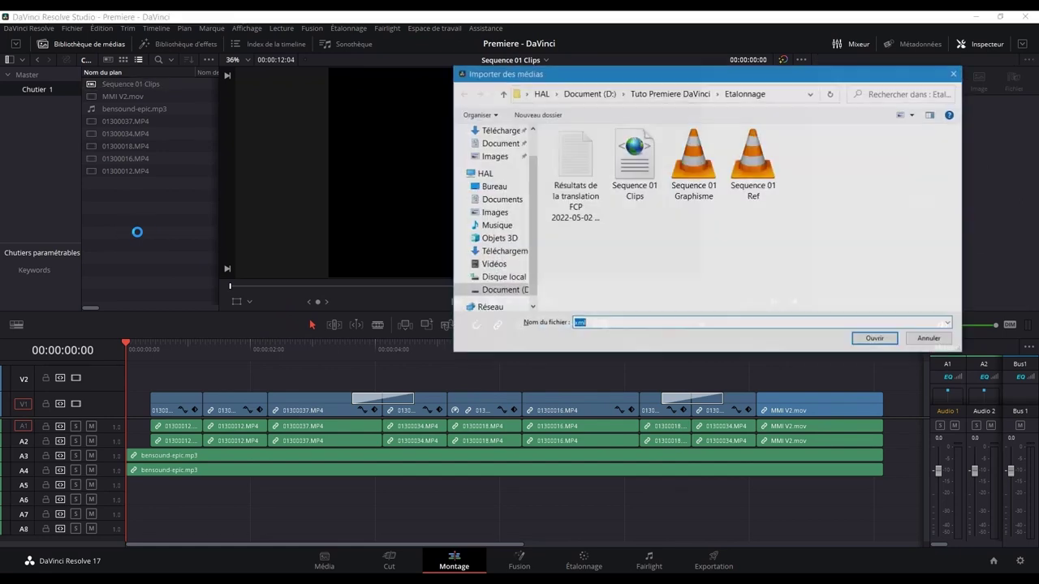
pyautogui.click(706, 202)
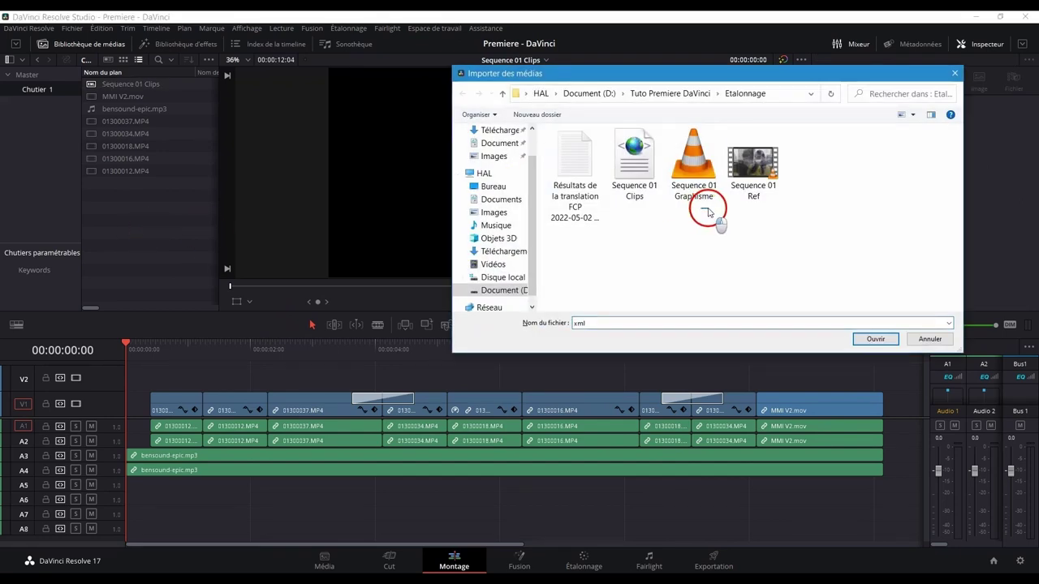
pyautogui.keyDown('ctrl'); pyautogui.click(741, 173); pyautogui.keyUp('ctrl')
pyautogui.click(866, 338)
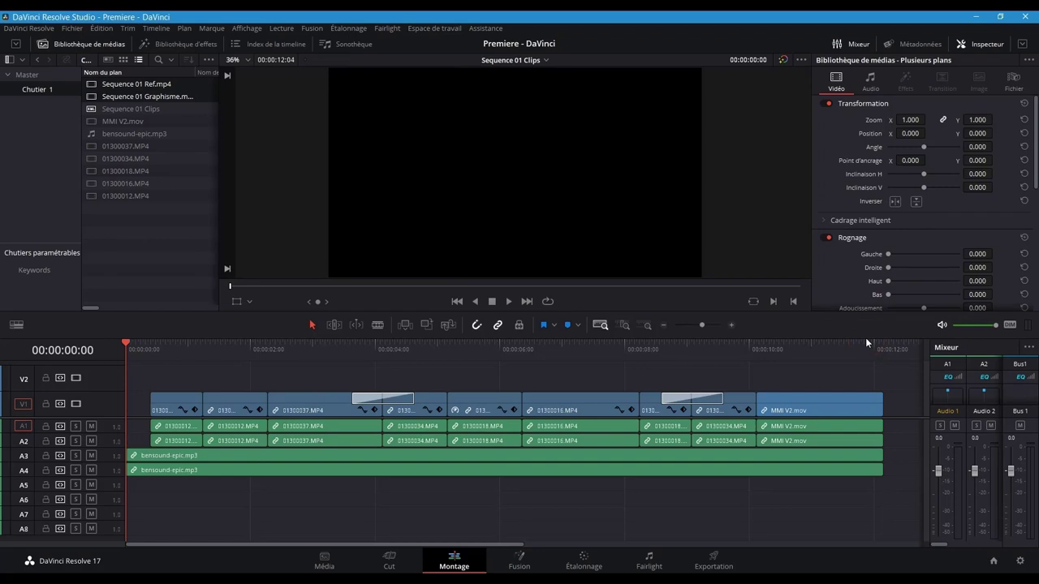
# Play and scrub the first half of the imported timeline to check the position keyframes, cuts and first cross dissolve.
pyautogui.click(180, 345)
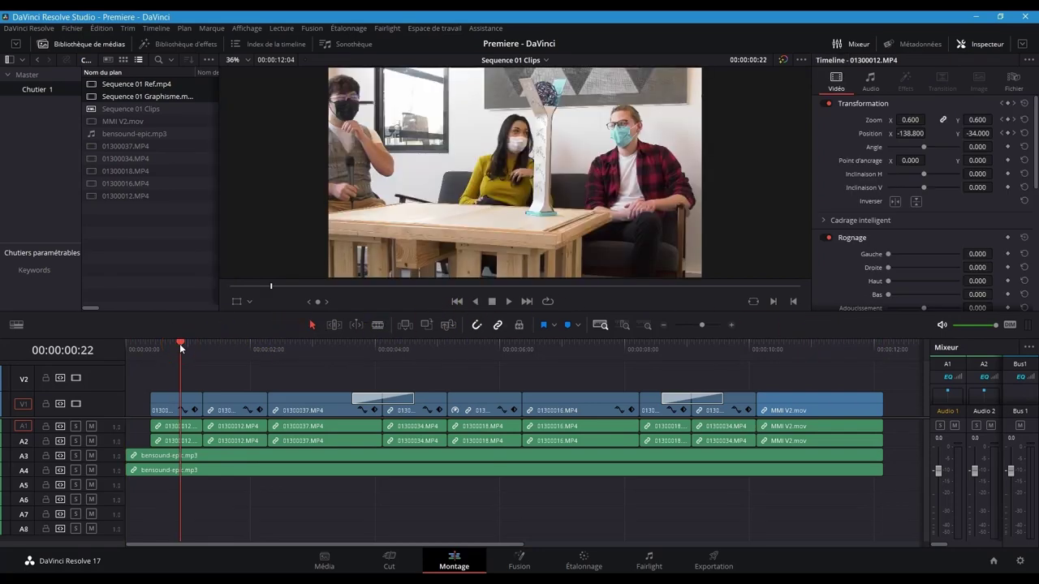
pyautogui.press('space')
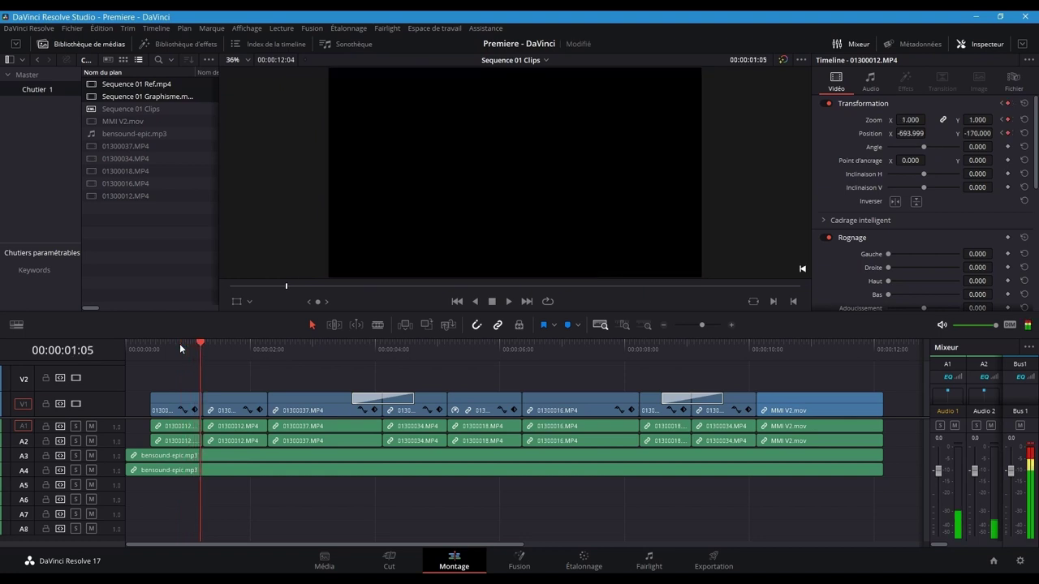
pyautogui.click(247, 349)
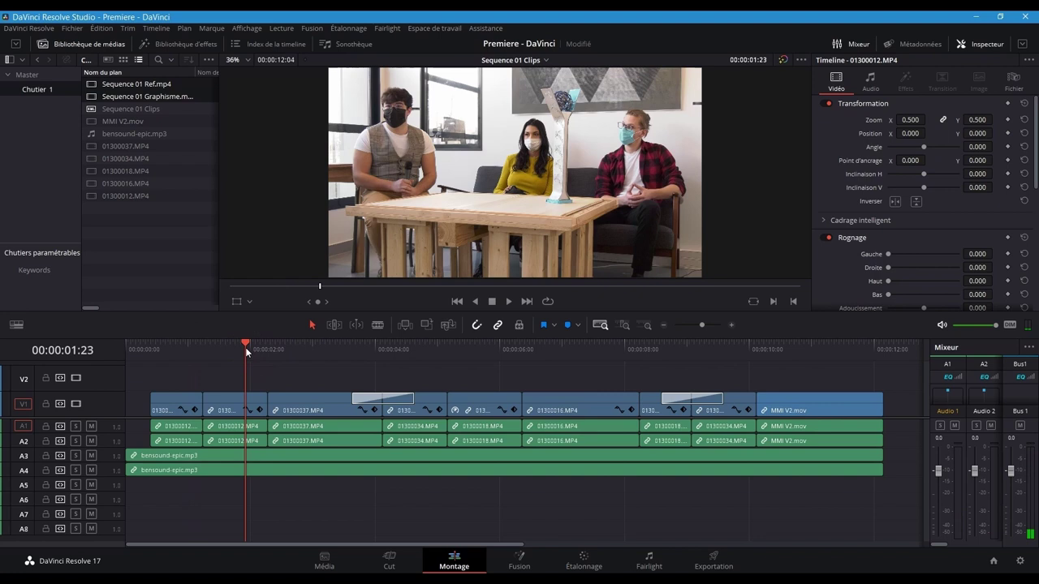
pyautogui.click(364, 352)
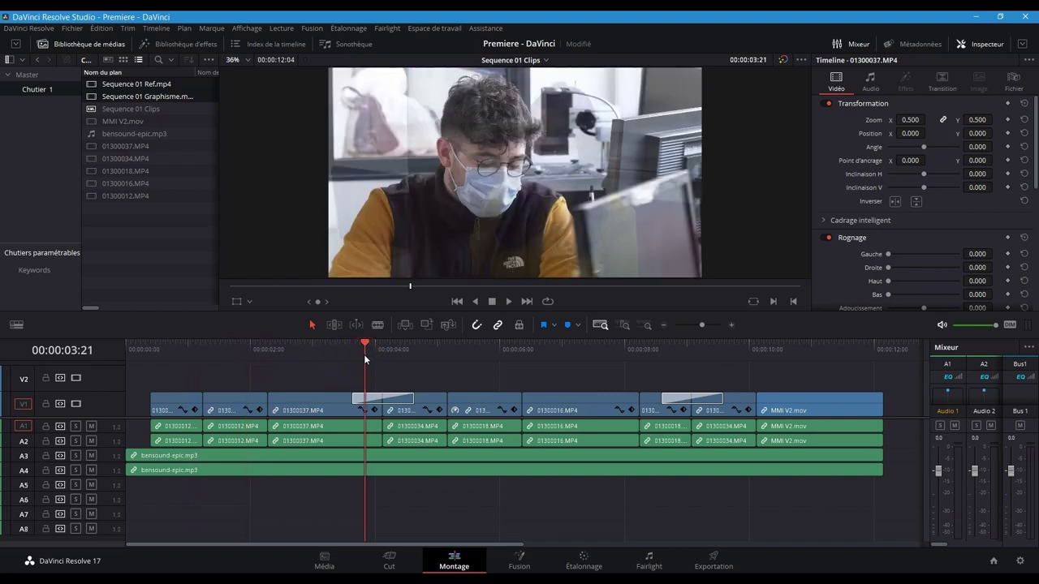
pyautogui.press('space')
pyautogui.press('space')
# Inspect the speed changes on the second 01300018.MP4 segment before the middle of the timeline, and play through the second transition.
pyautogui.click(455, 409)
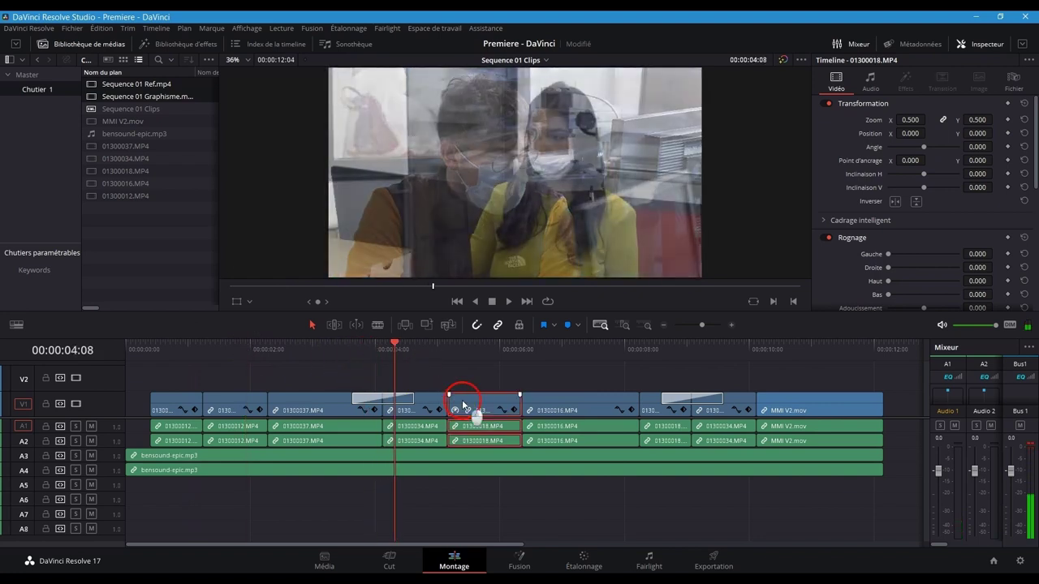
pyautogui.hotkey('ctrl', 'r')
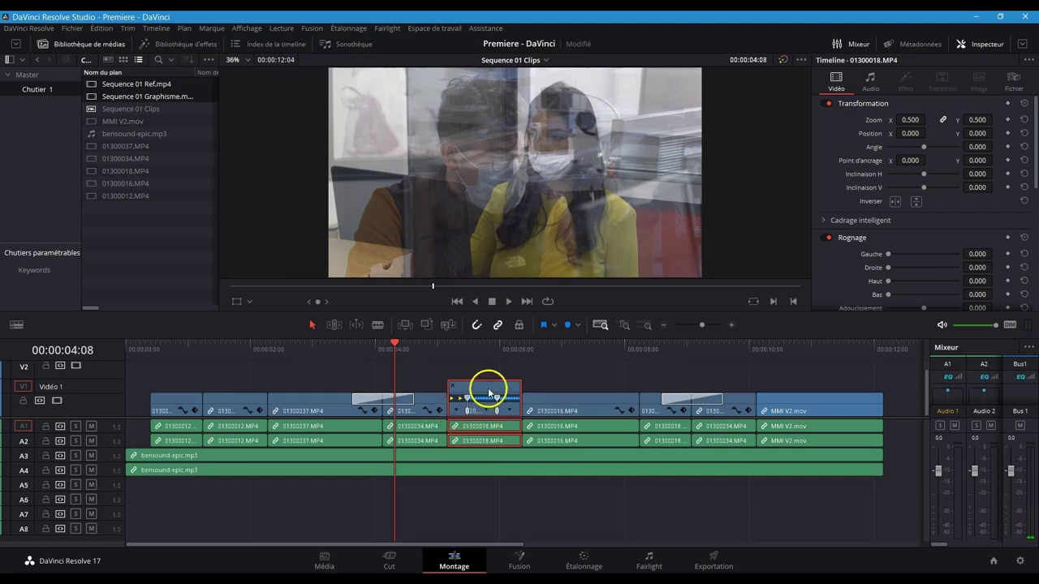
pyautogui.click(452, 385)
pyautogui.click(582, 349)
pyautogui.moveTo(654, 354); pyautogui.dragTo(676, 349)
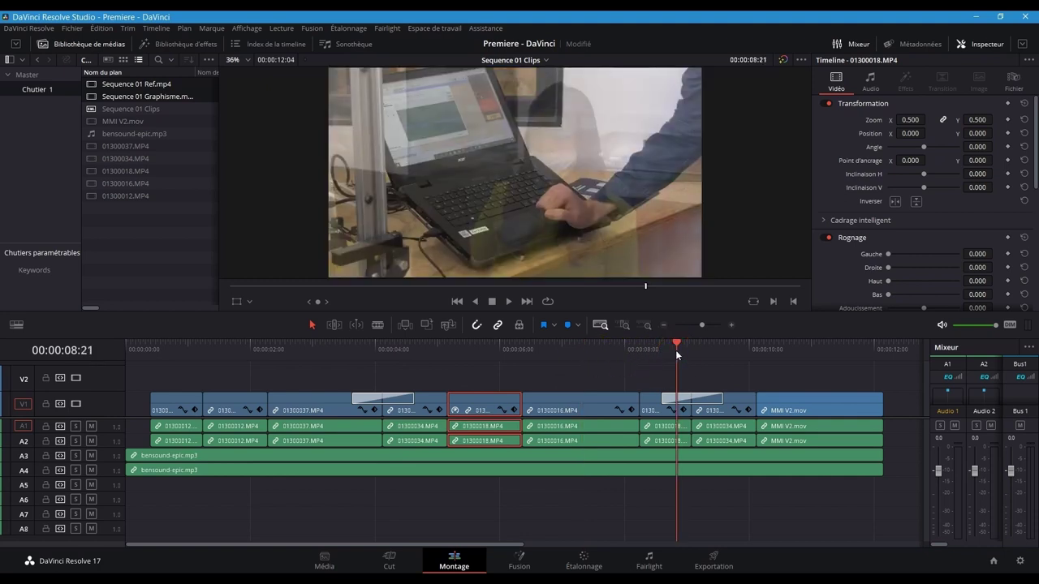
pyautogui.press('space')
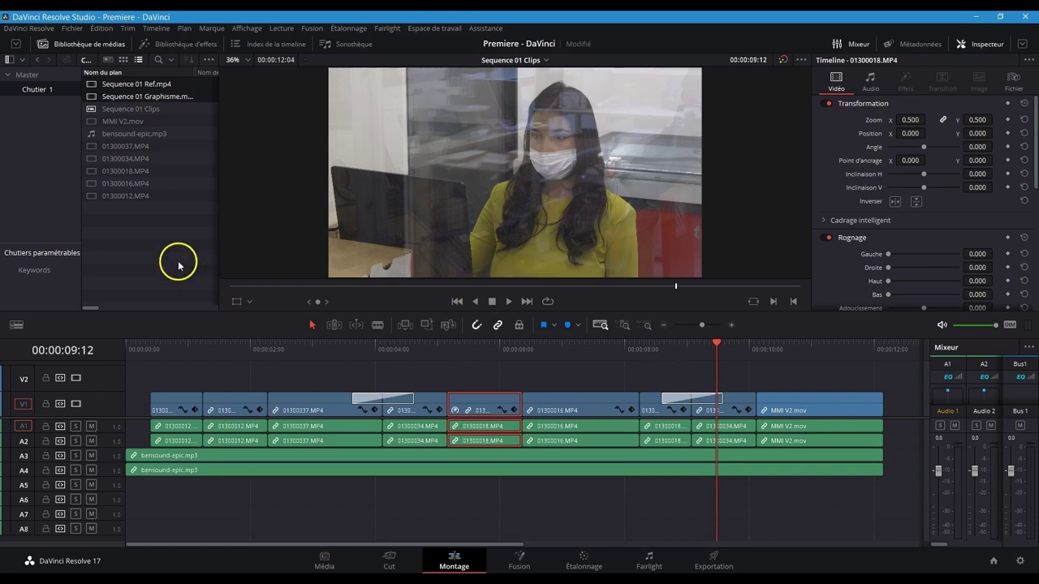
# Place Sequence 01 Graphisme.mov on track V2 at the timeline's start and check the title and logo over the footage.
pyautogui.click(159, 244)
pyautogui.moveTo(138, 100); pyautogui.dragTo(143, 349)
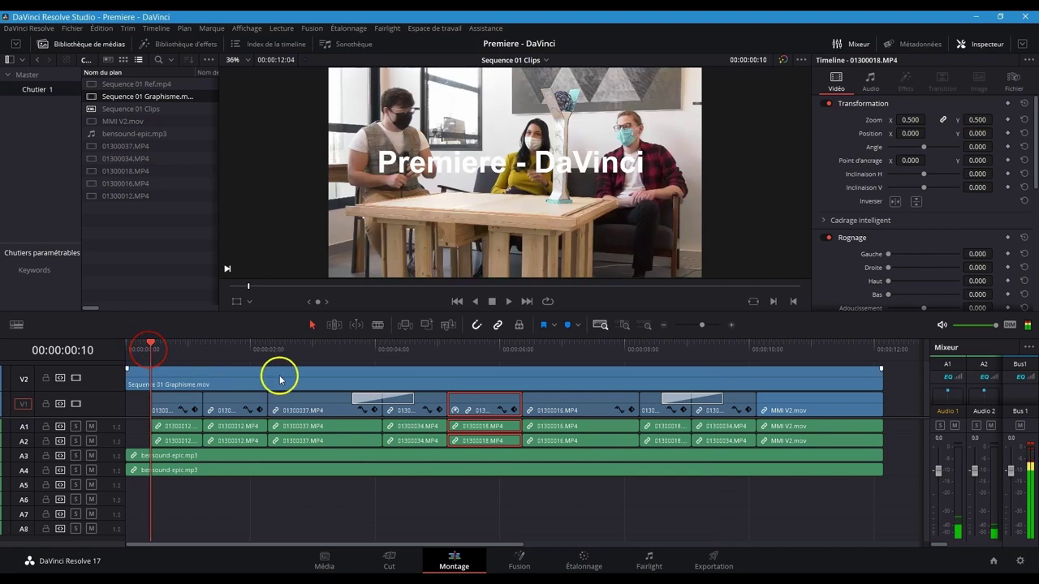
pyautogui.click(789, 351)
pyautogui.moveTo(791, 355)
pyautogui.mouseDown()
pyautogui.moveTo(784, 351)
pyautogui.moveTo(795, 350)
pyautogui.mouseUp()
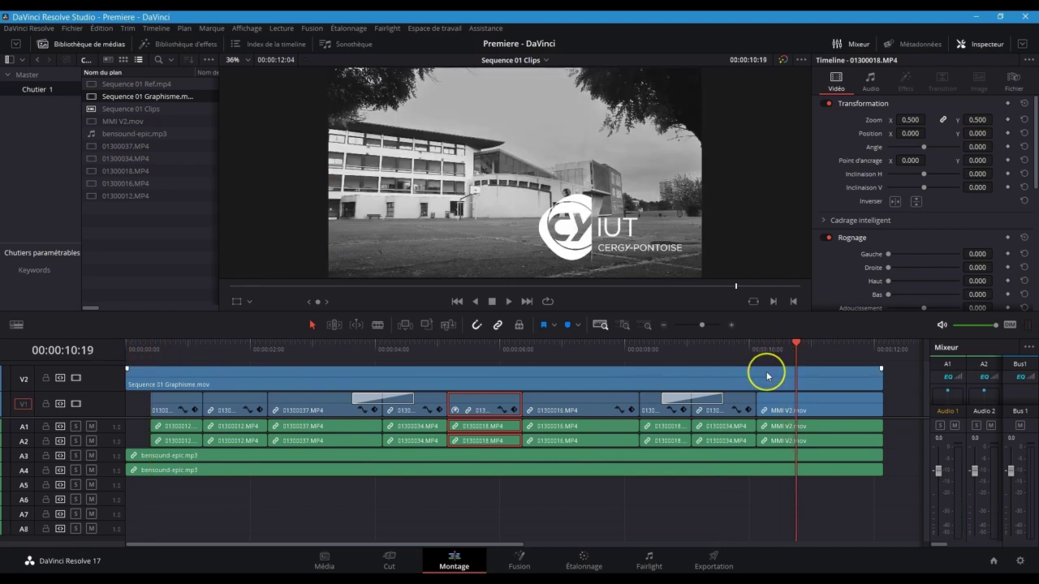
# Delete the Sequence 01 Graphisme clip from track V2.
pyautogui.click(766, 374)
pyautogui.press('Delete')
# Hide the inspector, set the source viewer to offline mode and load Sequence 01 Ref.mp4 in it as the reference.
pyautogui.click(795, 359)
pyautogui.click(988, 44)
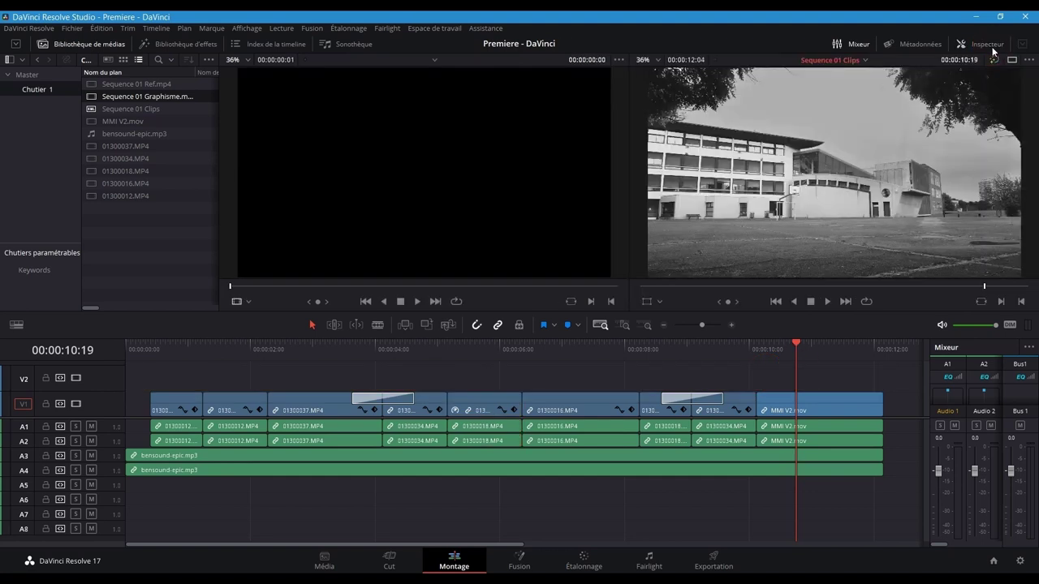
pyautogui.click(248, 302)
pyautogui.click(250, 329)
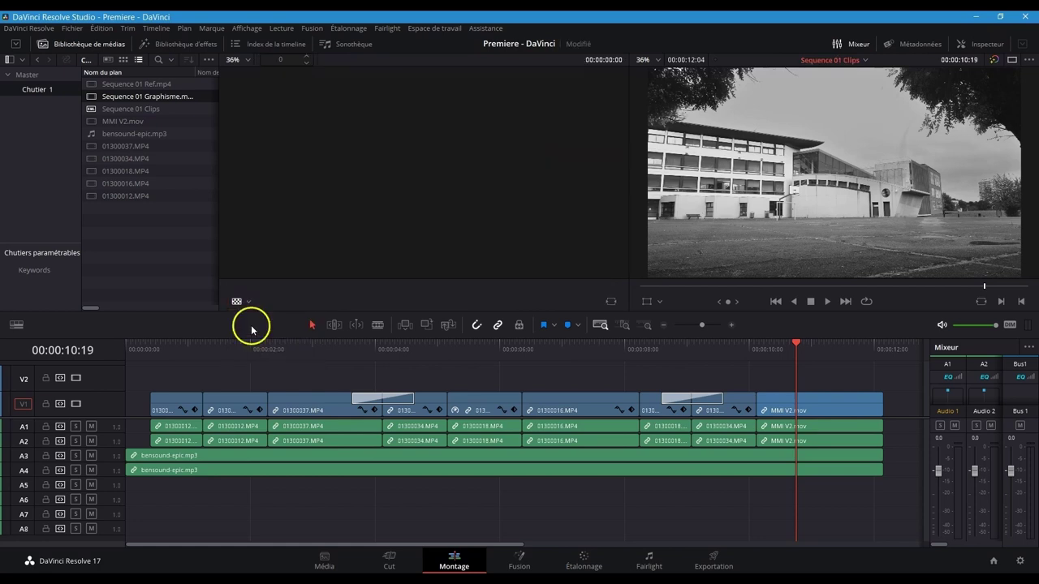
pyautogui.moveTo(96, 85); pyautogui.dragTo(247, 160)
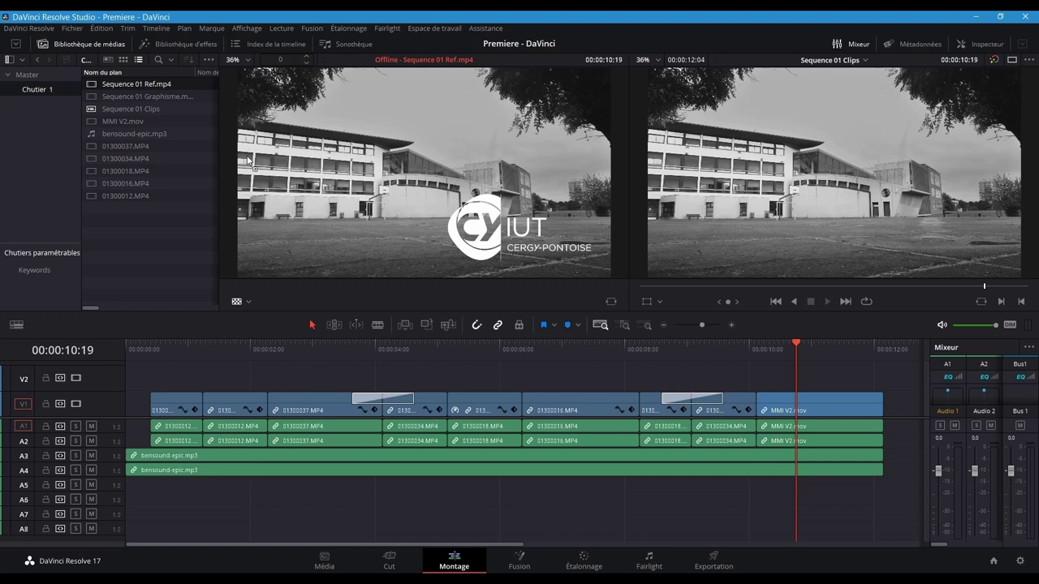
# Compare the opening of the timeline with the offline reference, frame by frame and in playback.
pyautogui.press('Home')
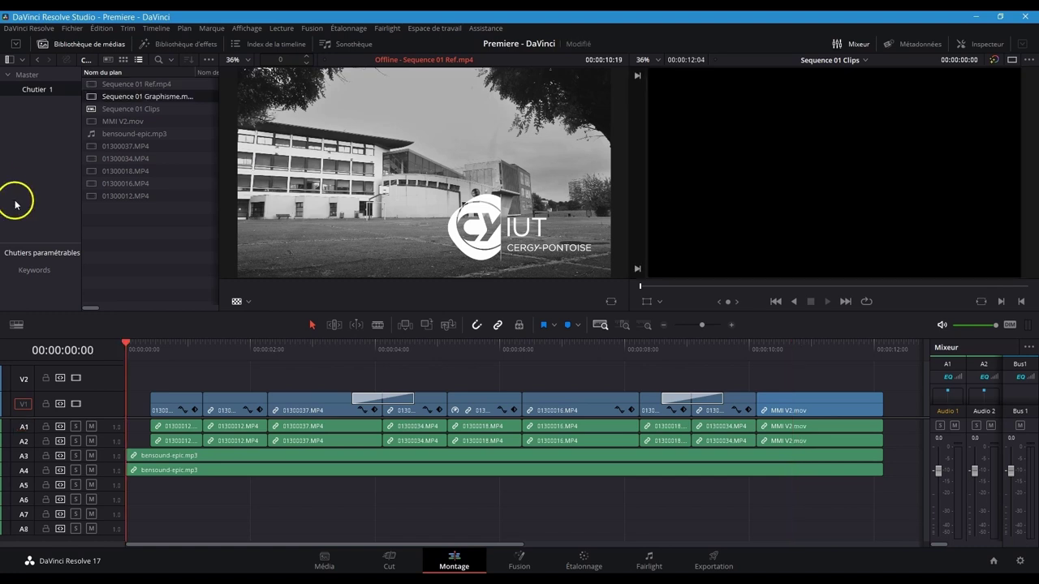
pyautogui.click(138, 350)
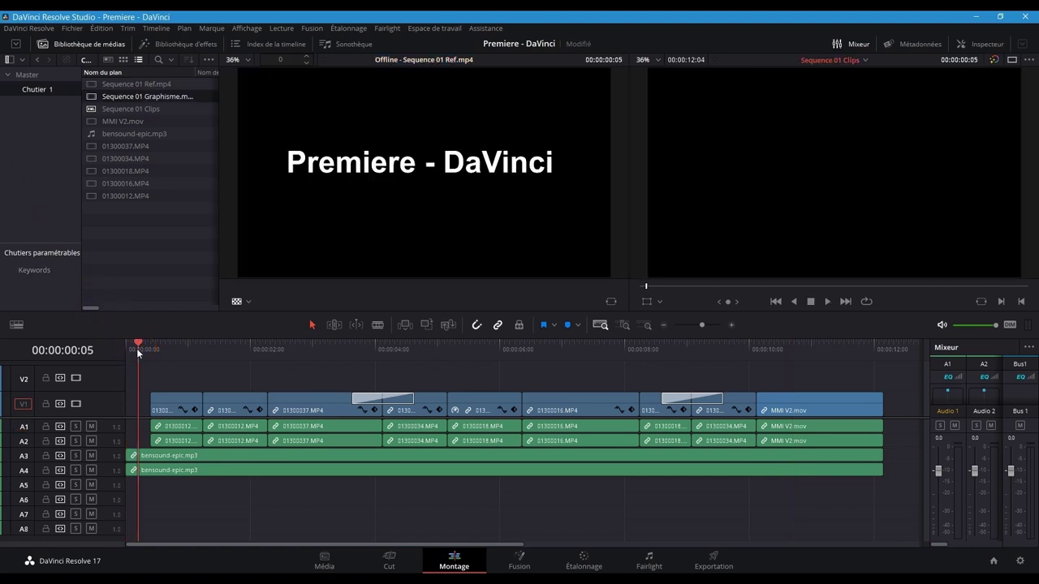
pyautogui.press('Right')
pyautogui.press('Right')
pyautogui.press('Right')
pyautogui.press('Right')
pyautogui.press('Right')
pyautogui.press('space')
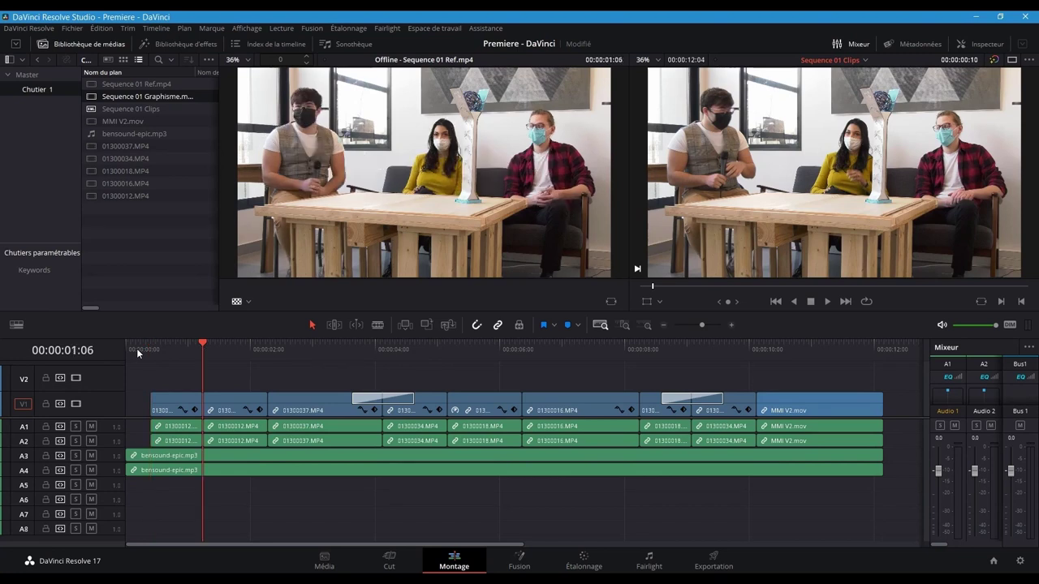
pyautogui.press('space')
# Go through the remaining edit points up to the MMI V2.mov clip, comparing each cut with the offline reference.
pyautogui.press('Down')
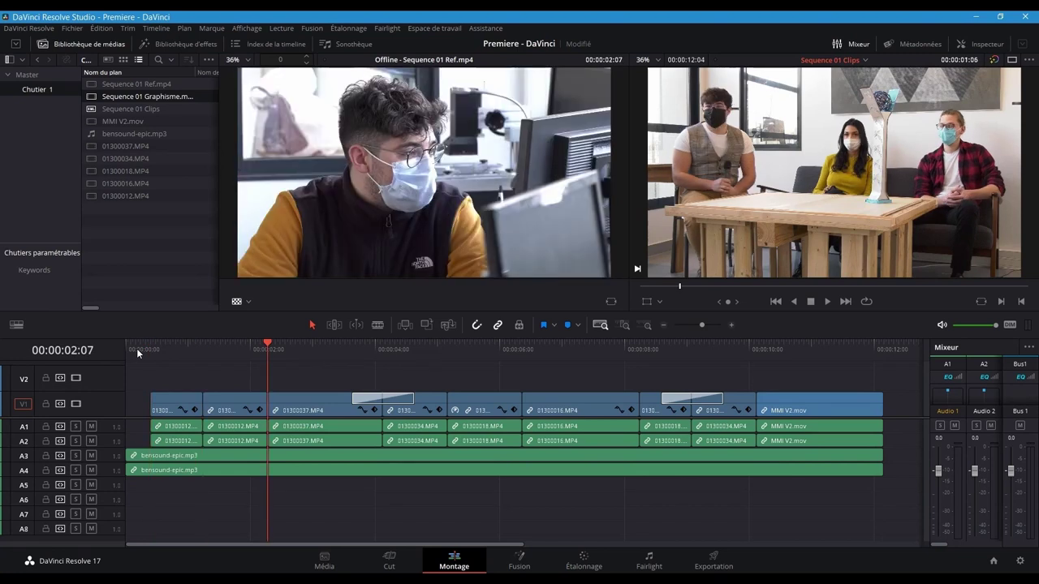
pyautogui.press('Down')
pyautogui.press('Down')
pyautogui.press('Down')
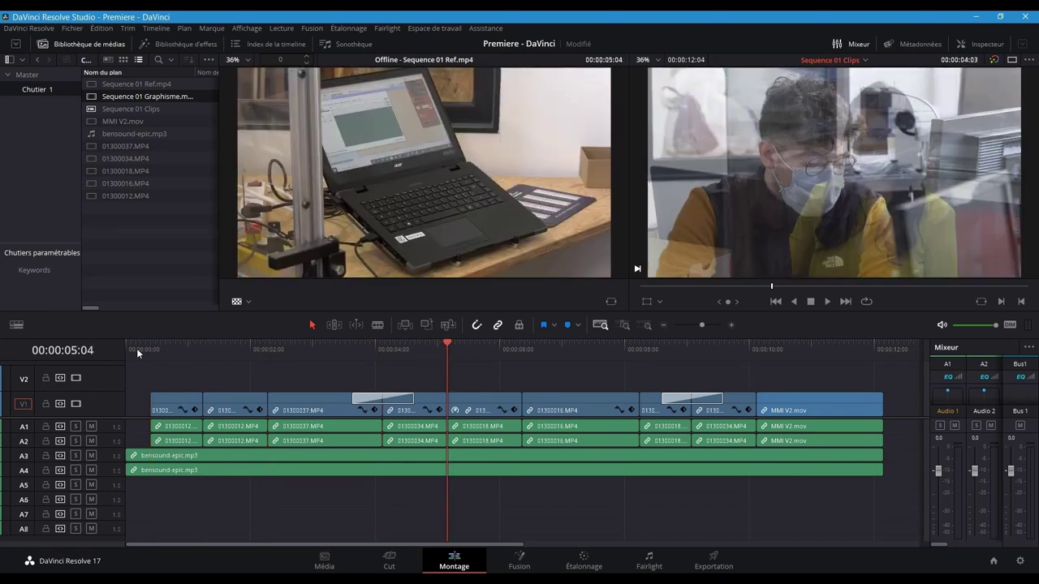
pyautogui.press('Down')
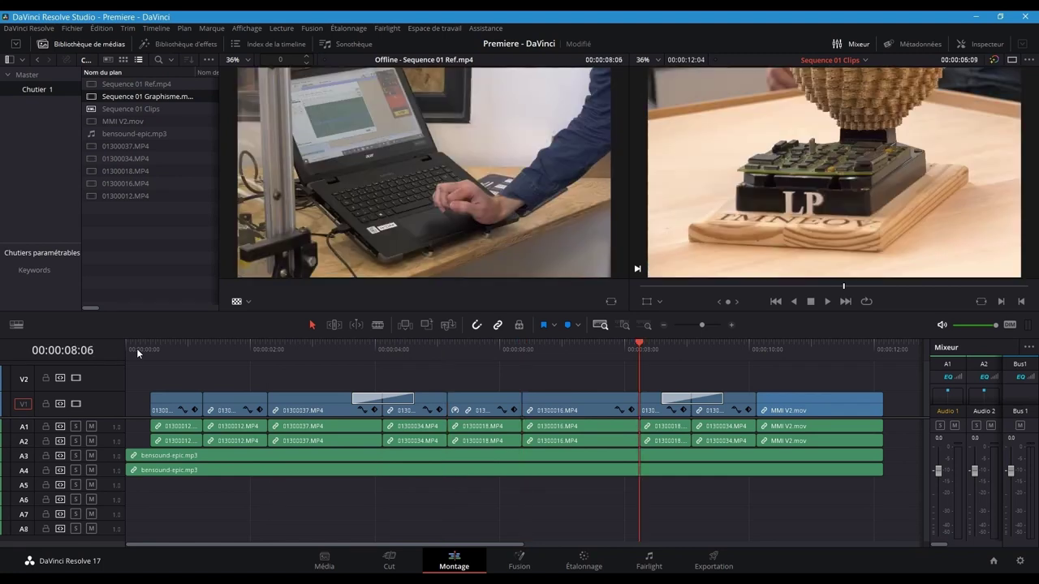
pyautogui.press('Down')
pyautogui.press('Down')
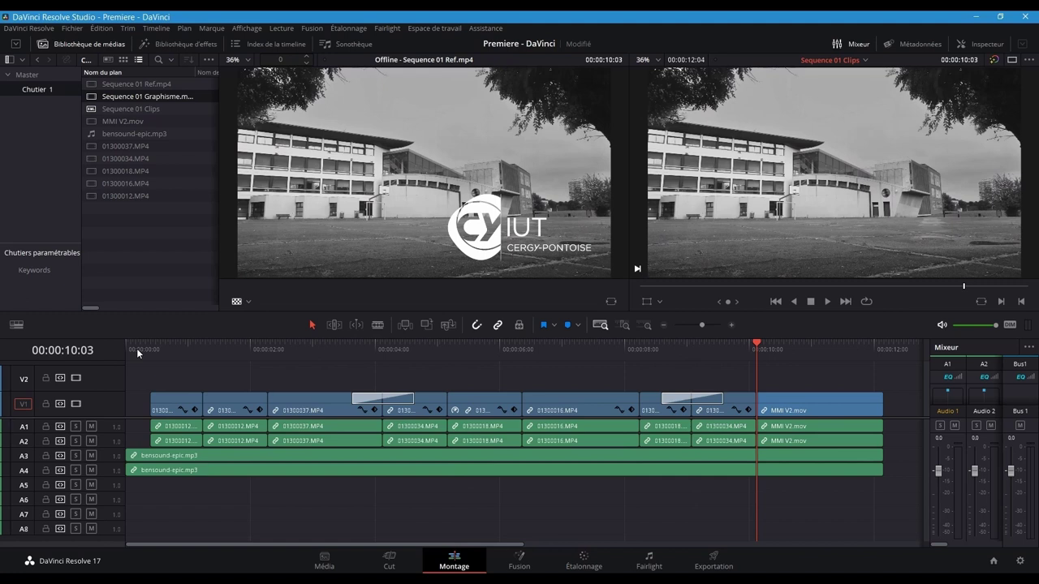
# Switch to the Étalonnage page and scrub through the timeline to check the grade across the shots.
pyautogui.moveTo(151, 404)
pyautogui.mouseDown()
pyautogui.moveTo(132, 400)
pyautogui.moveTo(146, 403)
pyautogui.mouseUp()
pyautogui.click(592, 568)
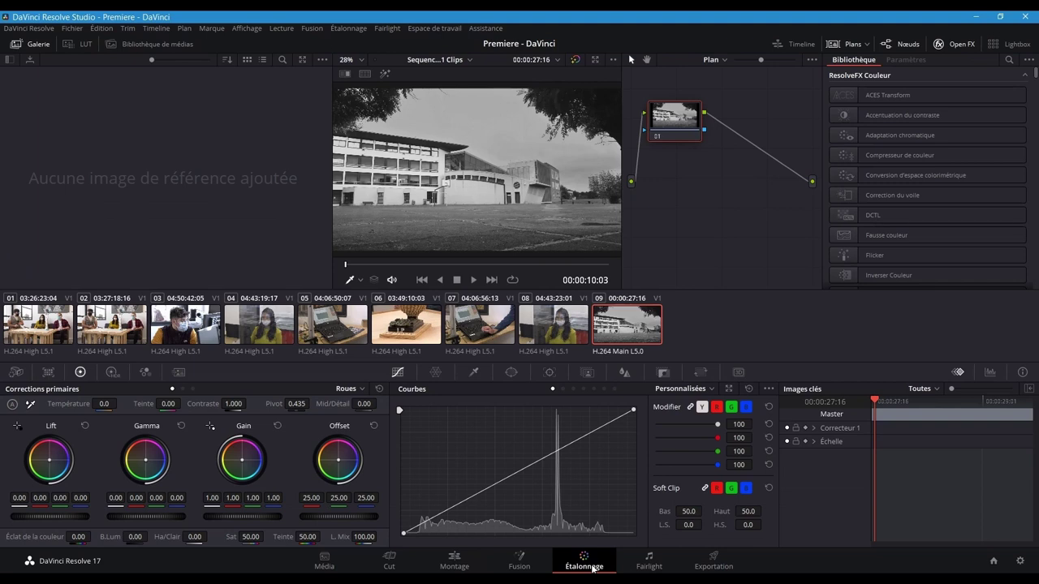
pyautogui.click(428, 264)
pyautogui.moveTo(428, 264); pyautogui.dragTo(473, 266)
pyautogui.moveTo(491, 267)
pyautogui.mouseDown()
pyautogui.moveTo(468, 276)
pyautogui.moveTo(499, 270)
pyautogui.mouseUp()
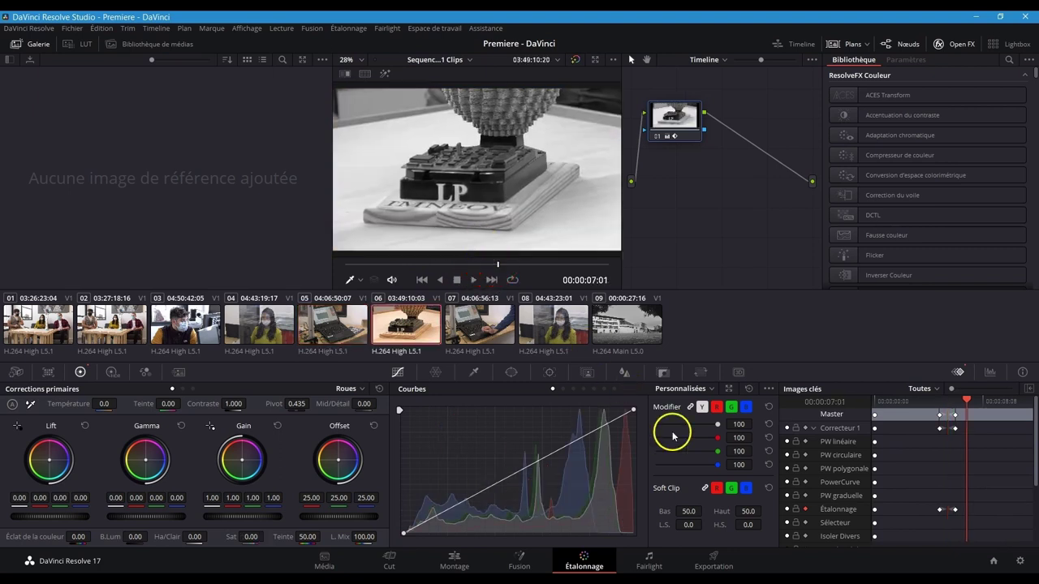
# On the Exportation page, choose the Premiere XML preset and set the video codec to DNxHD.
pyautogui.click(714, 558)
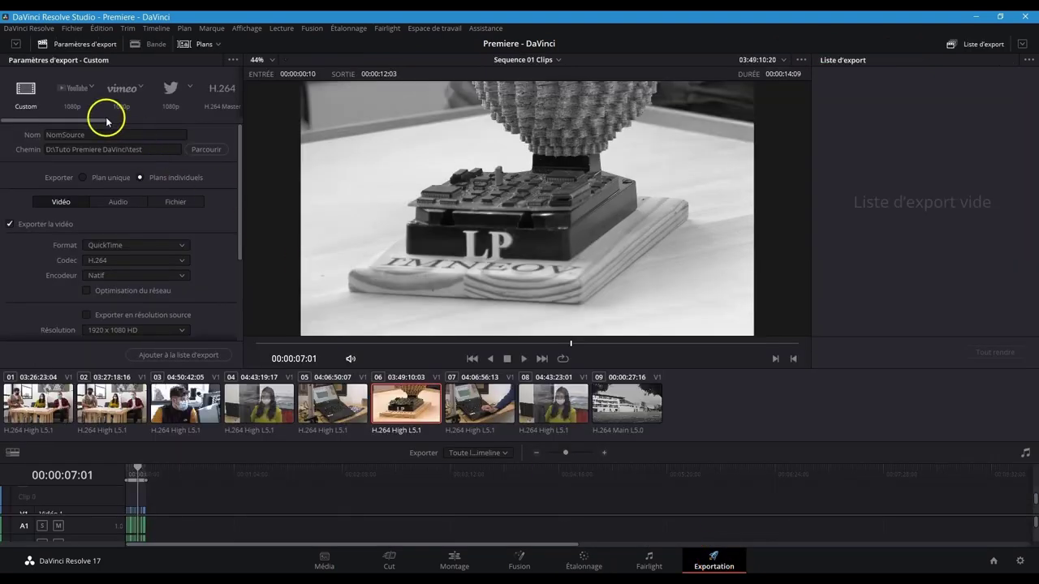
pyautogui.moveTo(102, 120); pyautogui.dragTo(203, 122)
pyautogui.click(162, 93)
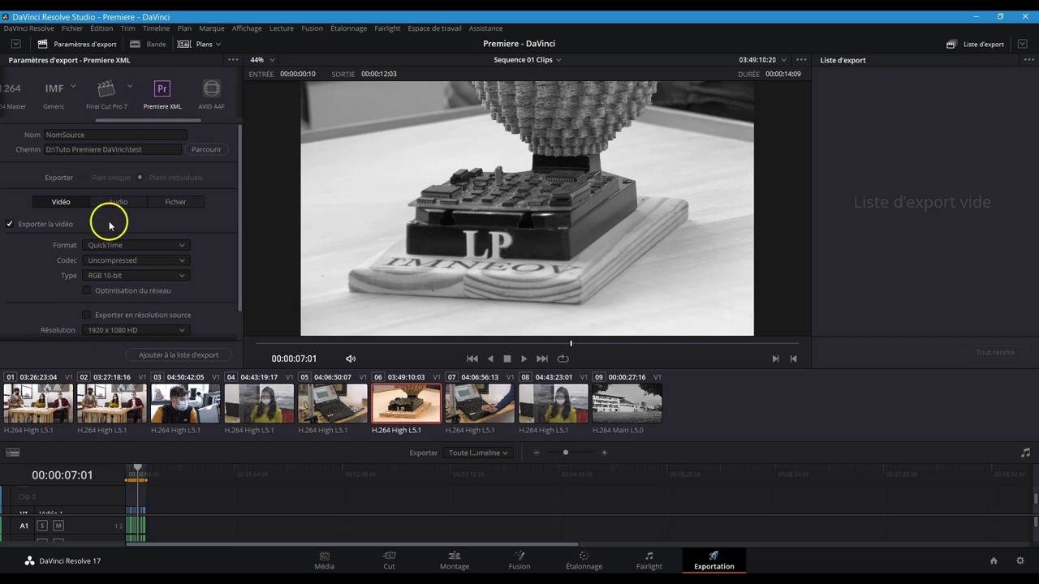
pyautogui.click(124, 260)
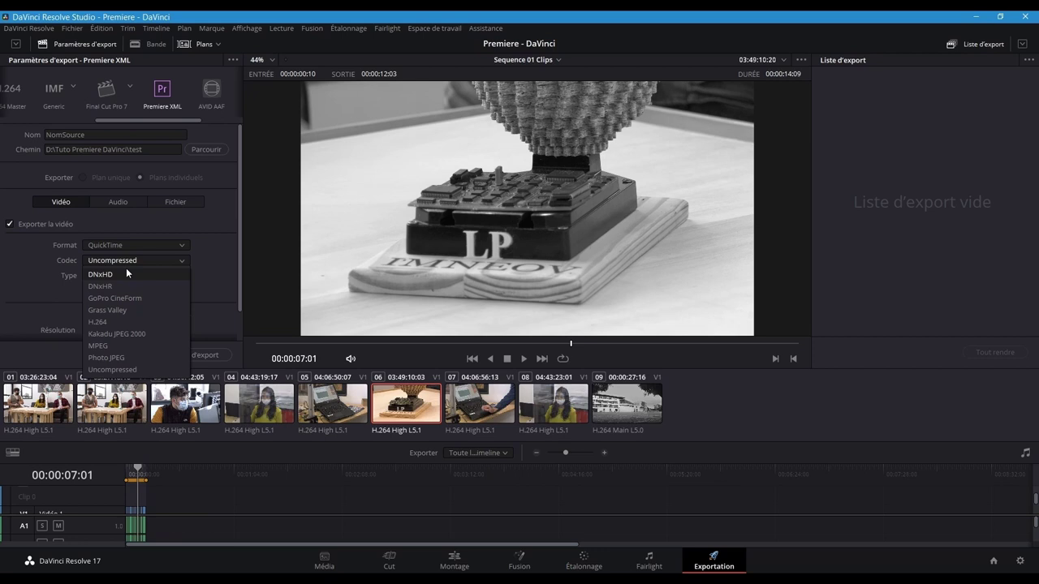
pyautogui.click(126, 274)
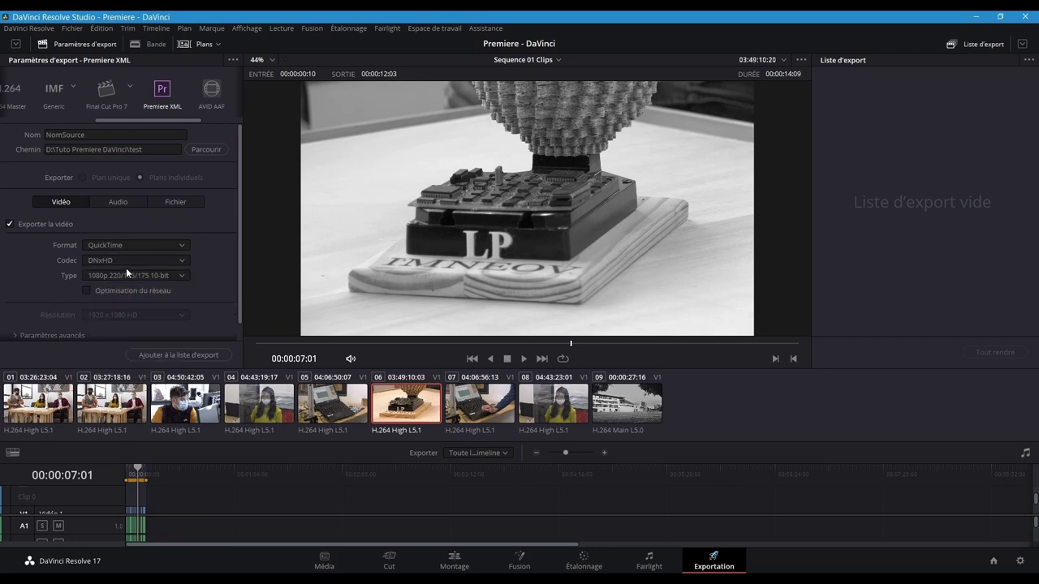
# Add 25 frames of handles to the export, add the job to the export list and render it.
pyautogui.scroll(-1, 125, 268)
pyautogui.click(18, 317)
pyautogui.scroll(-10, 65, 299)
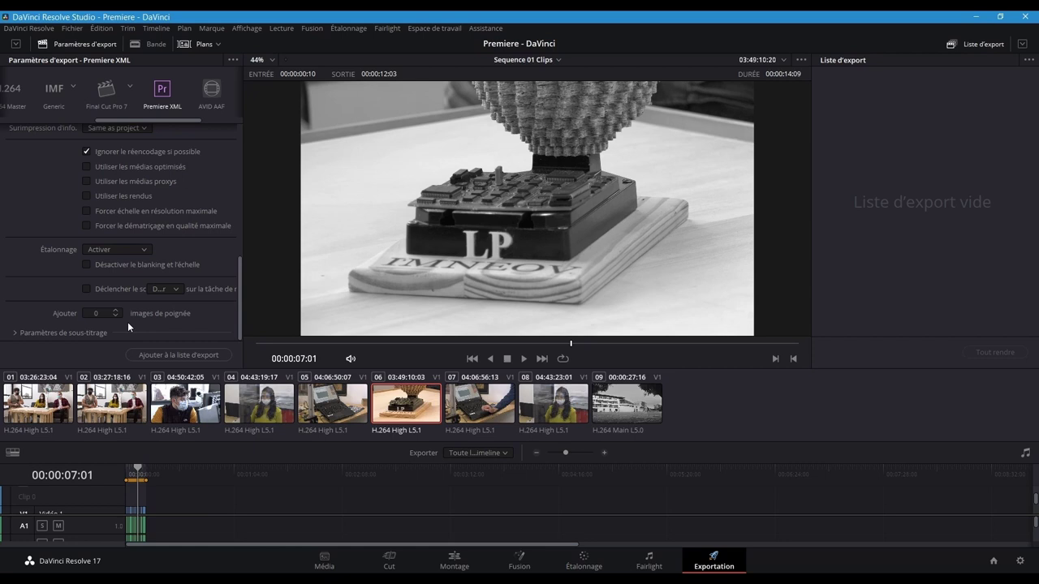
pyautogui.click(99, 313)
pyautogui.write('25')
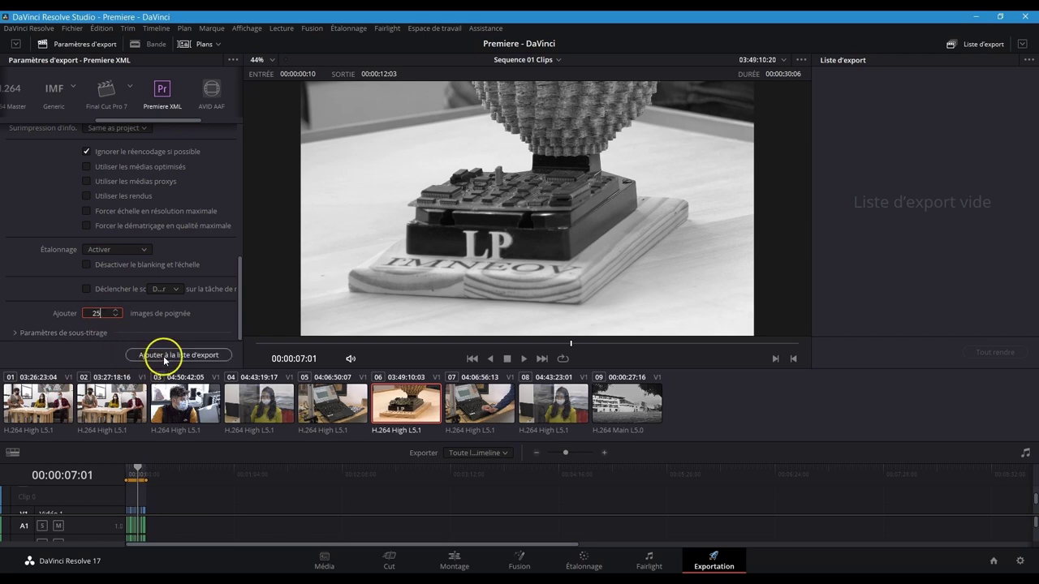
pyautogui.click(166, 354)
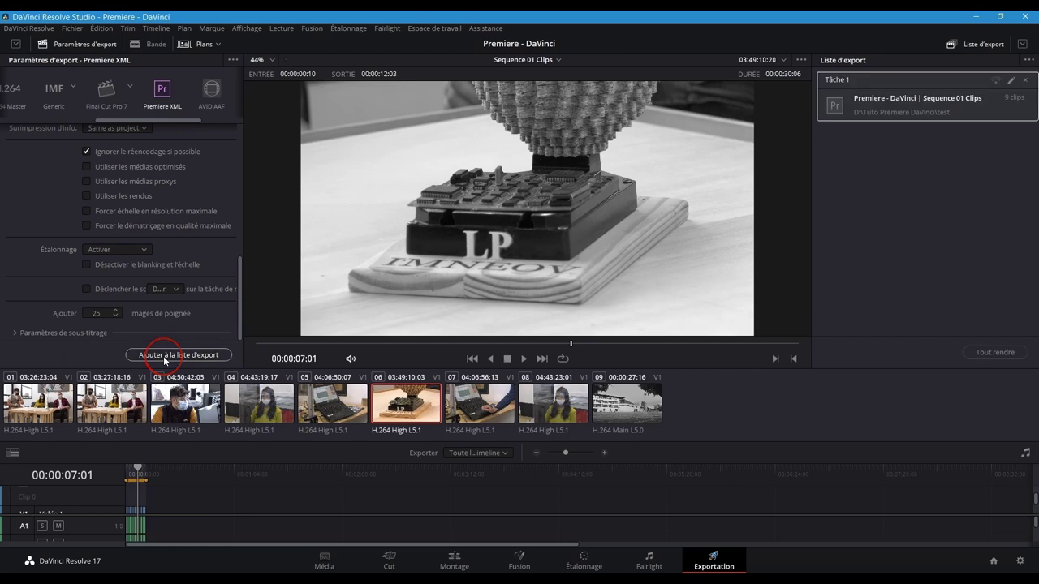
pyautogui.click(989, 352)
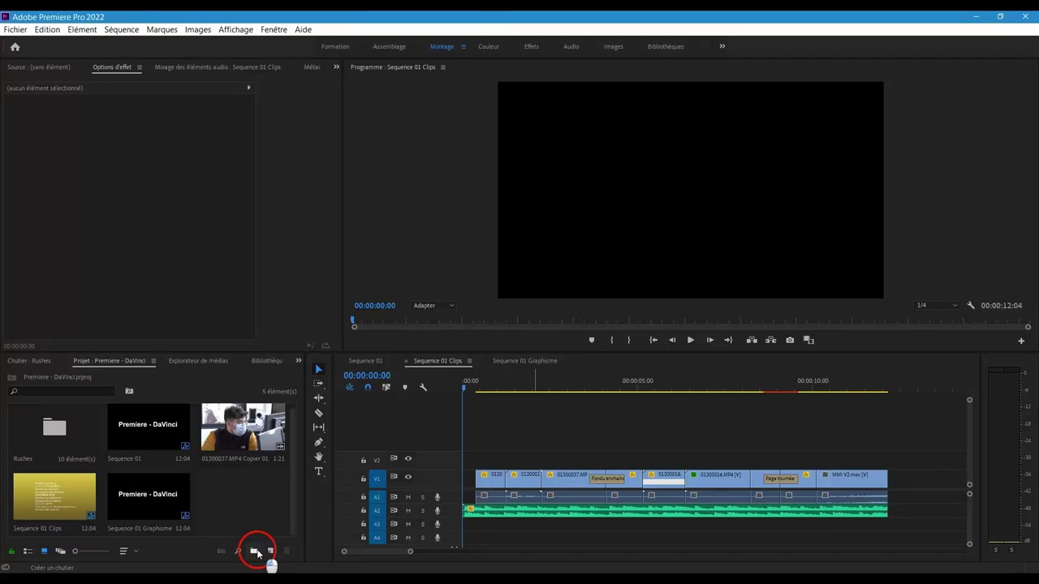
# Switch to Premiere Pro, import the Sequence 01 Clips XML from the Rendus folder into a new bin and show it as a list.
pyautogui.click(255, 551)
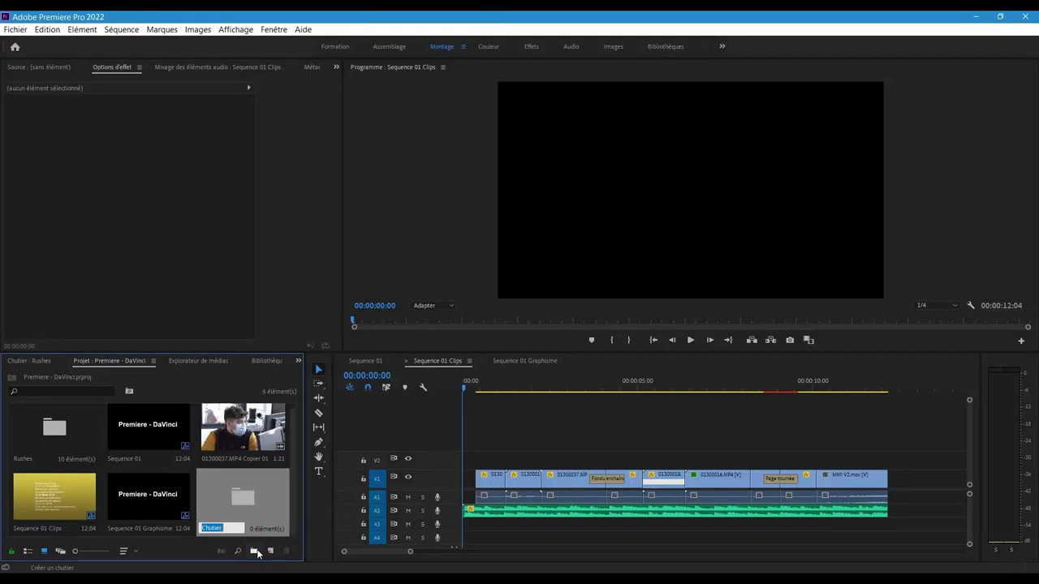
pyautogui.doubleClick(250, 503)
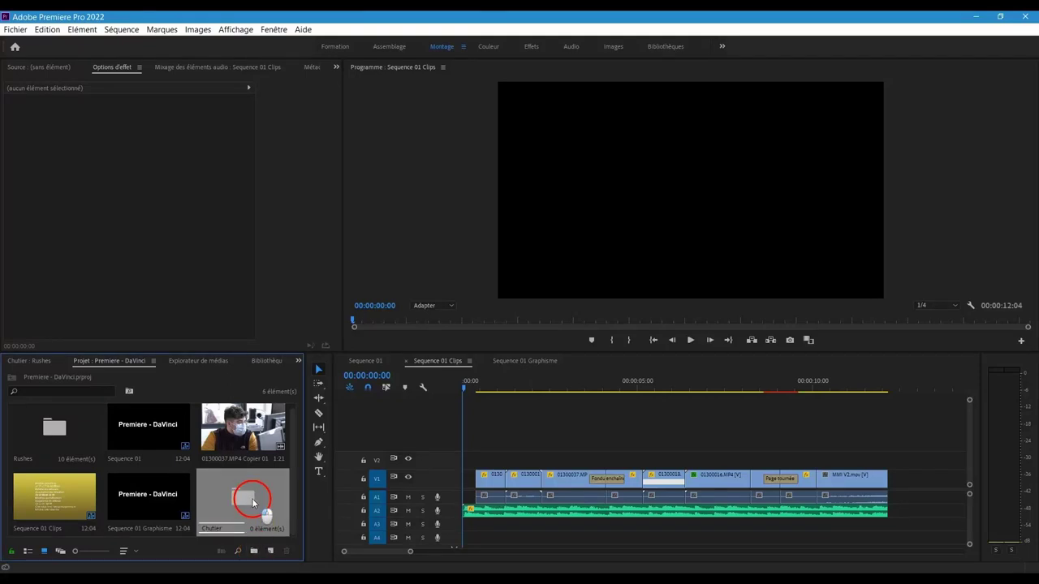
pyautogui.doubleClick(252, 504)
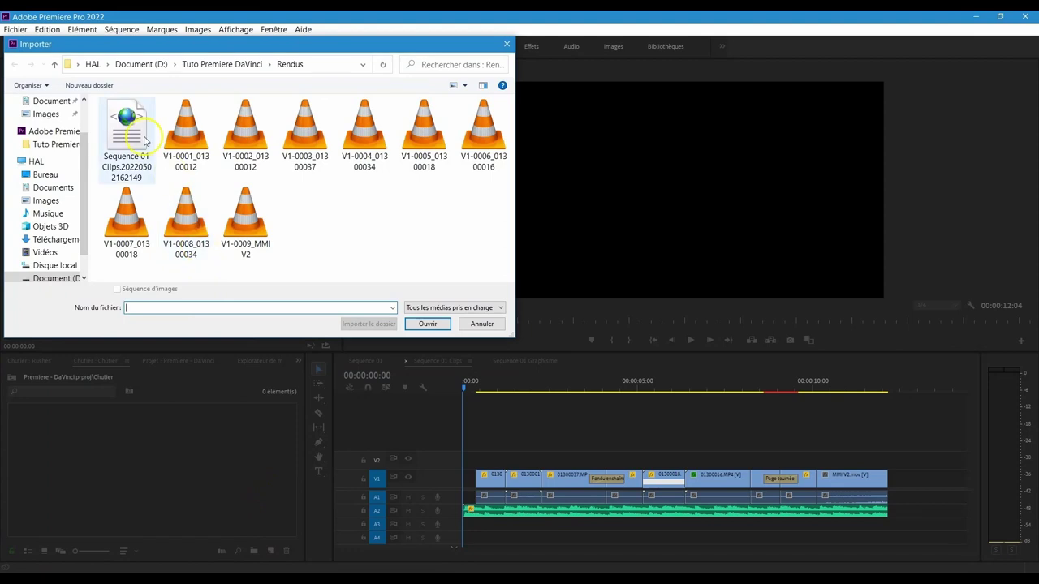
pyautogui.doubleClick(144, 140)
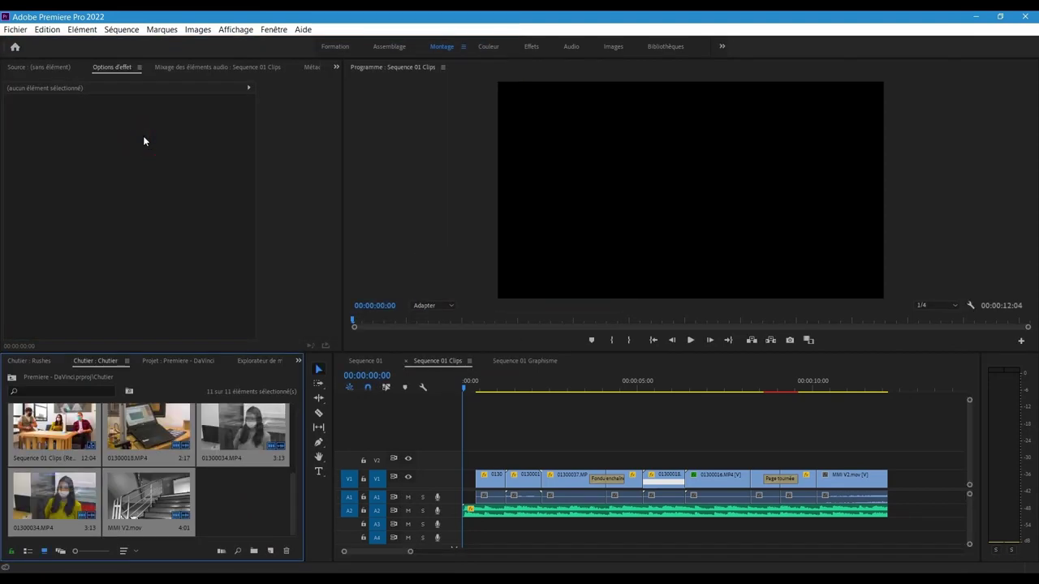
pyautogui.click(28, 551)
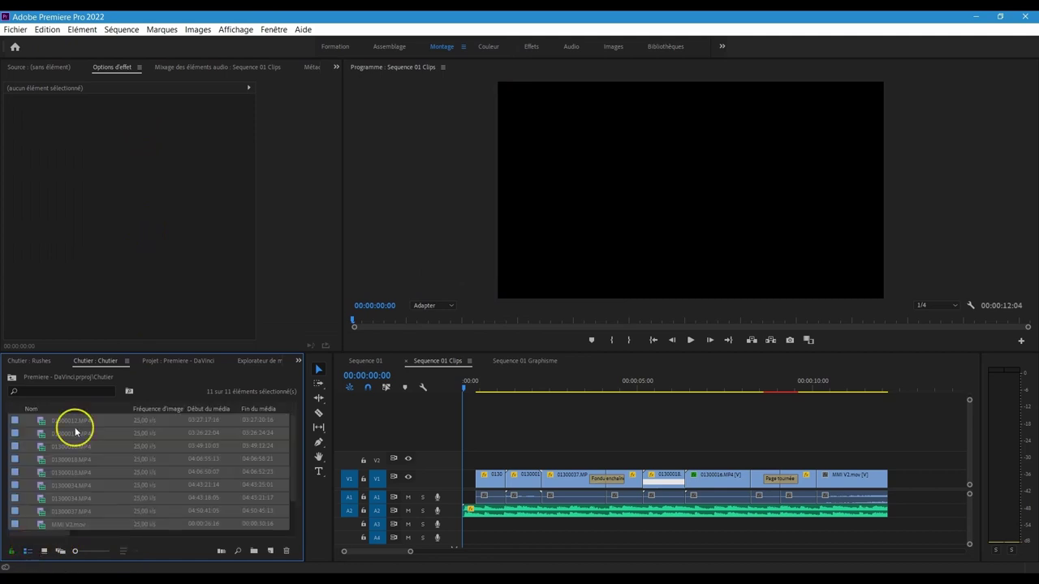
# Open the imported Sequence 01 Clips (Resolve) sequence from the bin and scrub its timeline to review the graded shots.
pyautogui.scroll(-1, 98, 514)
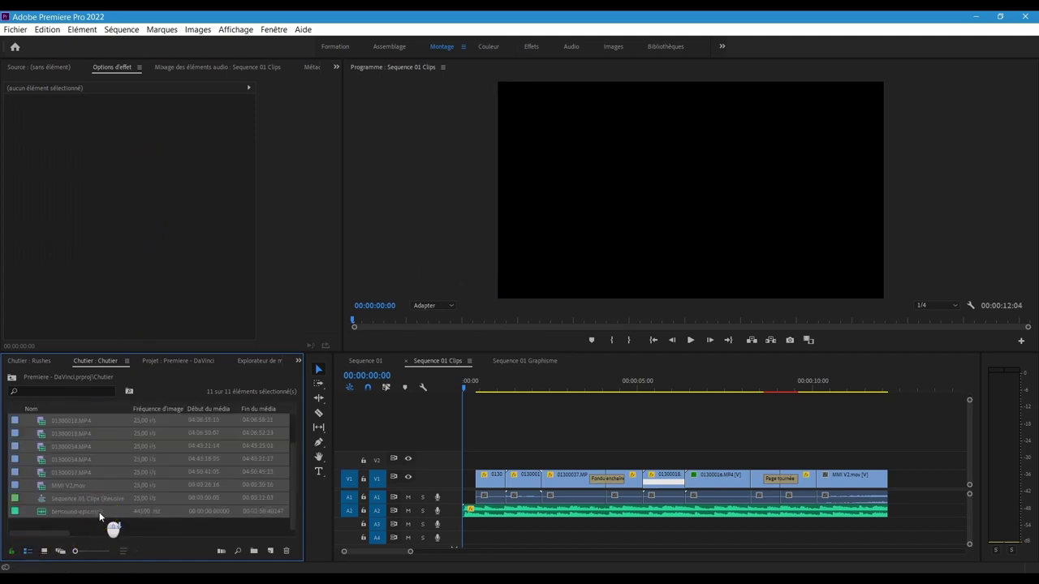
pyautogui.click(101, 531)
pyautogui.doubleClick(42, 498)
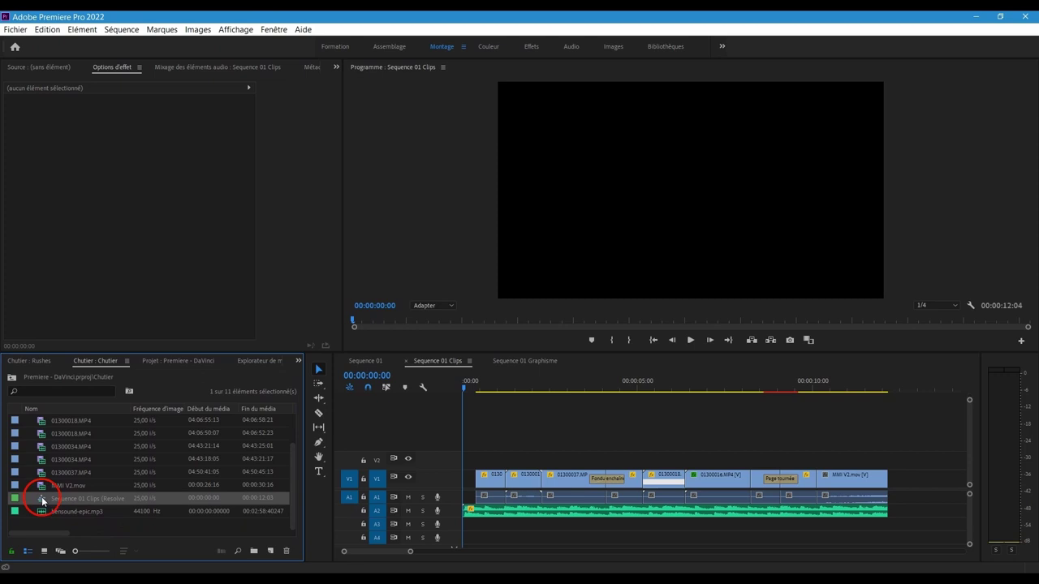
pyautogui.click(476, 387)
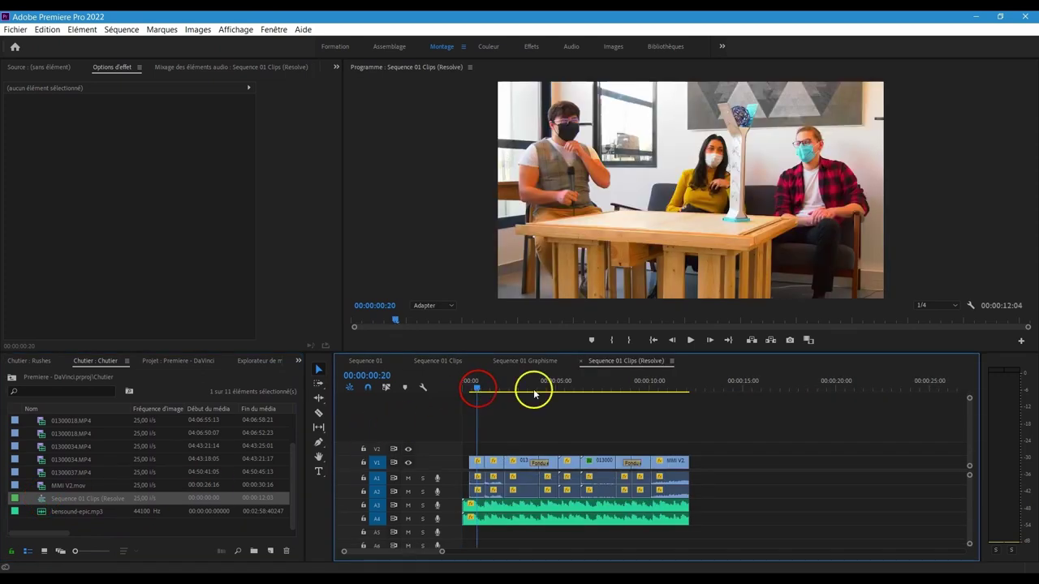
pyautogui.moveTo(554, 383); pyautogui.dragTo(575, 379)
pyautogui.click(592, 383)
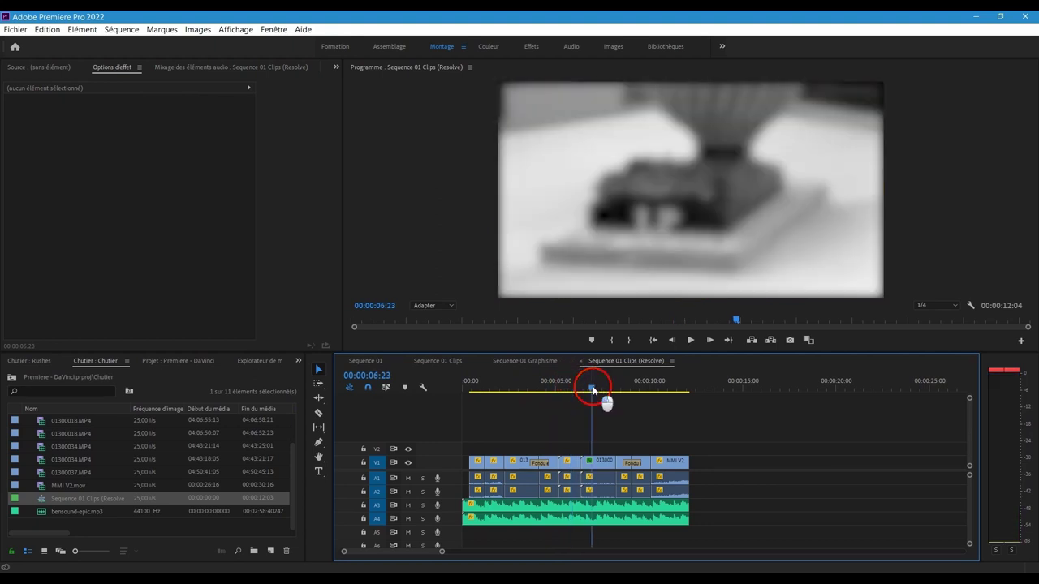
# Inspect the effect settings of the blurred clip 01300016.MP4, then check the second transition on V1.
pyautogui.click(598, 465)
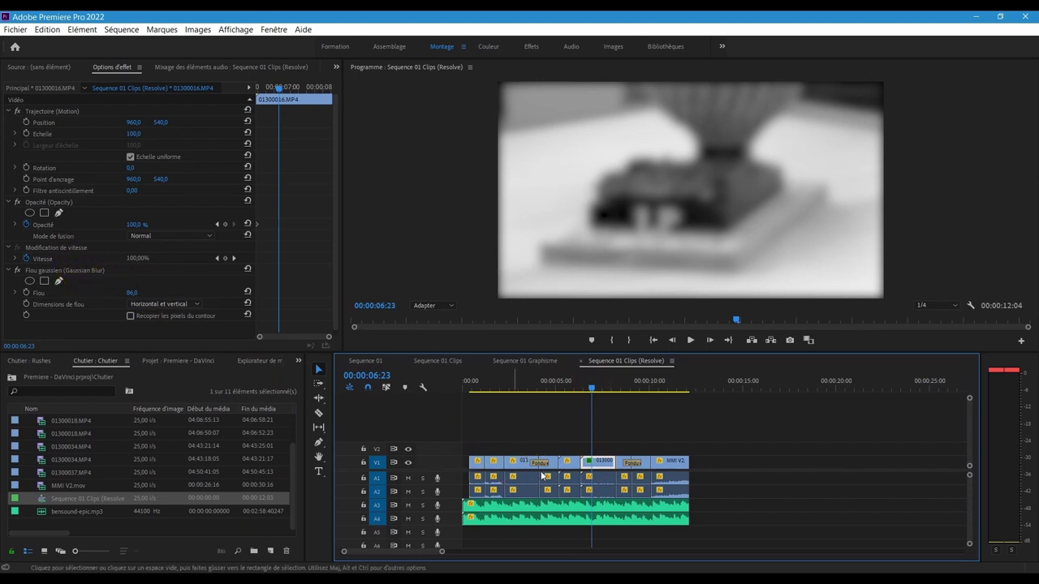
pyautogui.click(632, 387)
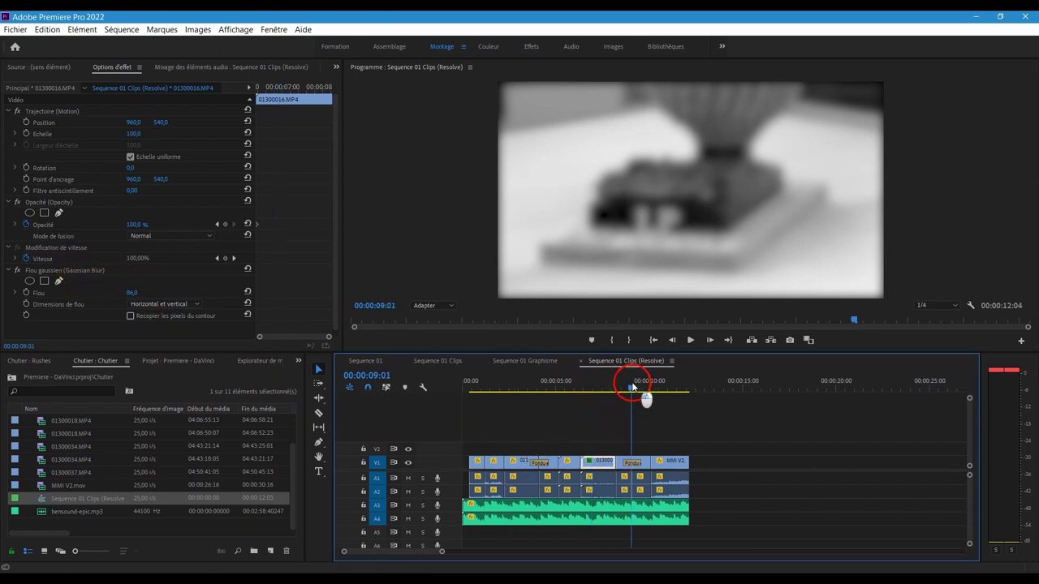
pyautogui.click(633, 388)
pyautogui.moveTo(632, 387); pyautogui.dragTo(627, 388)
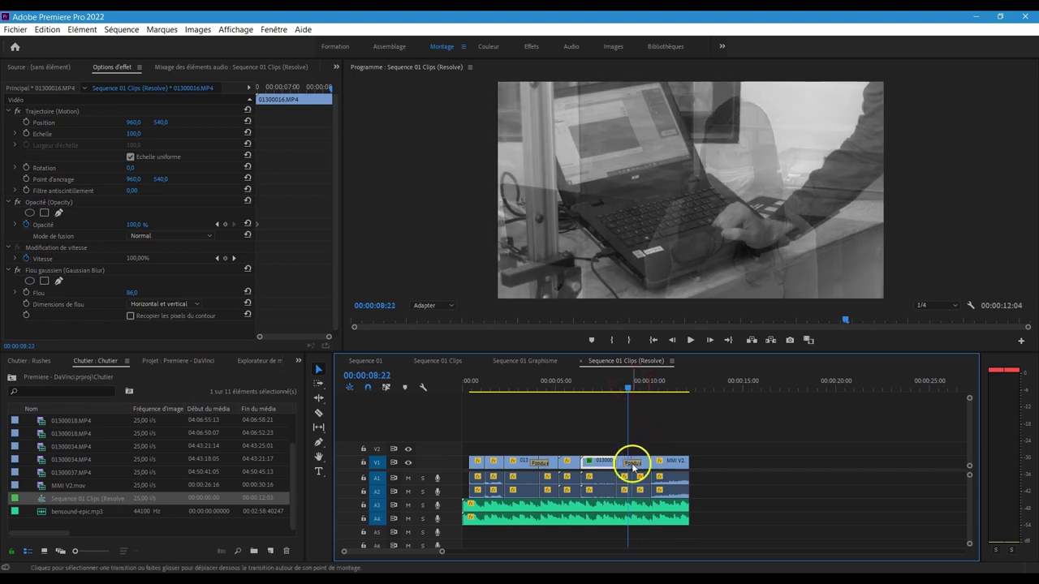
# Copy the title and CY IUT logo from Sequence 01 Graphisme to track V2 of Sequence 01 Clips (Resolve), starting at 00:00:00:00.
pyautogui.click(527, 362)
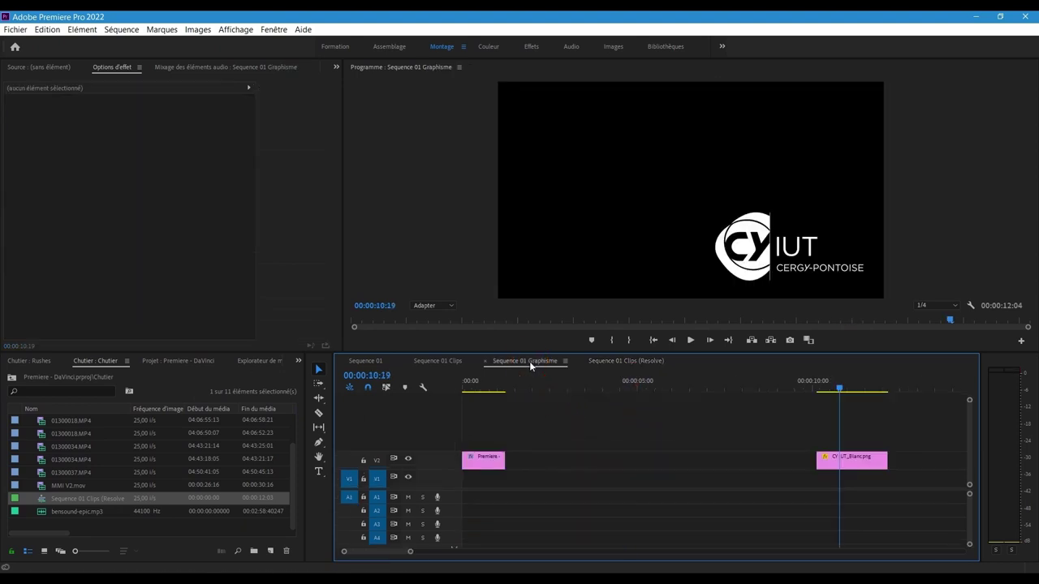
pyautogui.moveTo(475, 421); pyautogui.dragTo(905, 480)
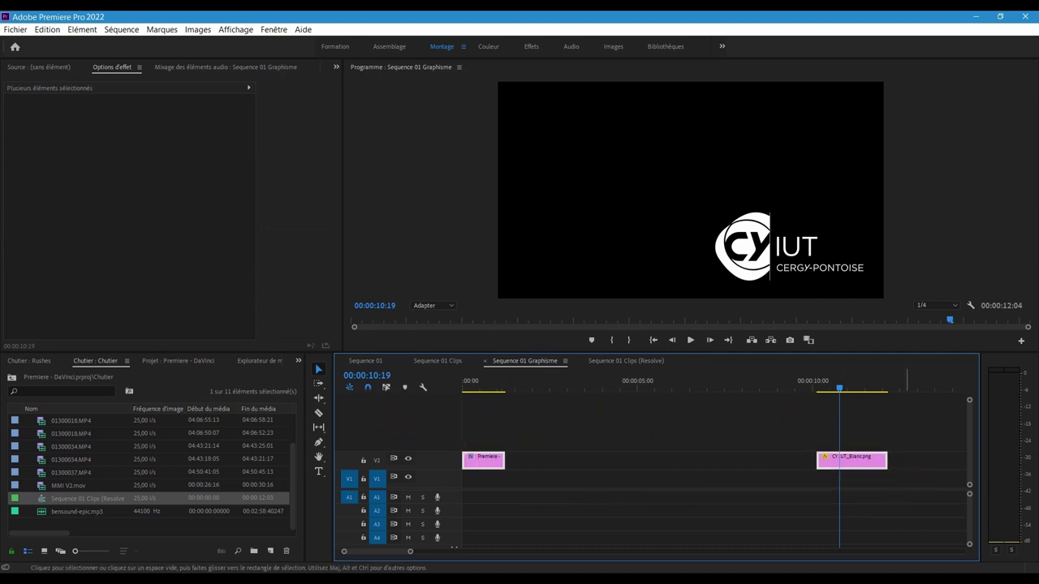
pyautogui.click(597, 362)
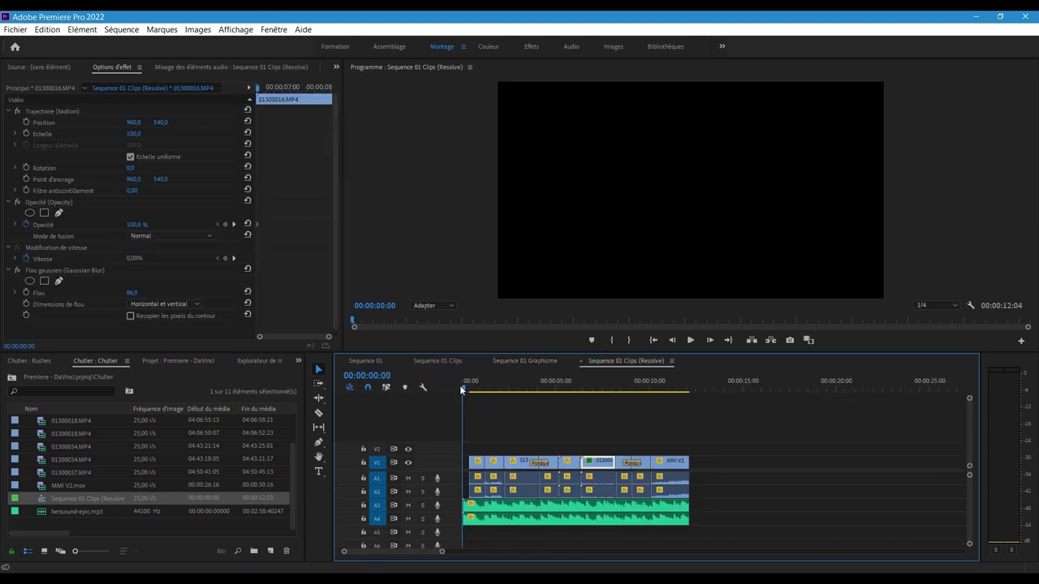
pyautogui.click(351, 449)
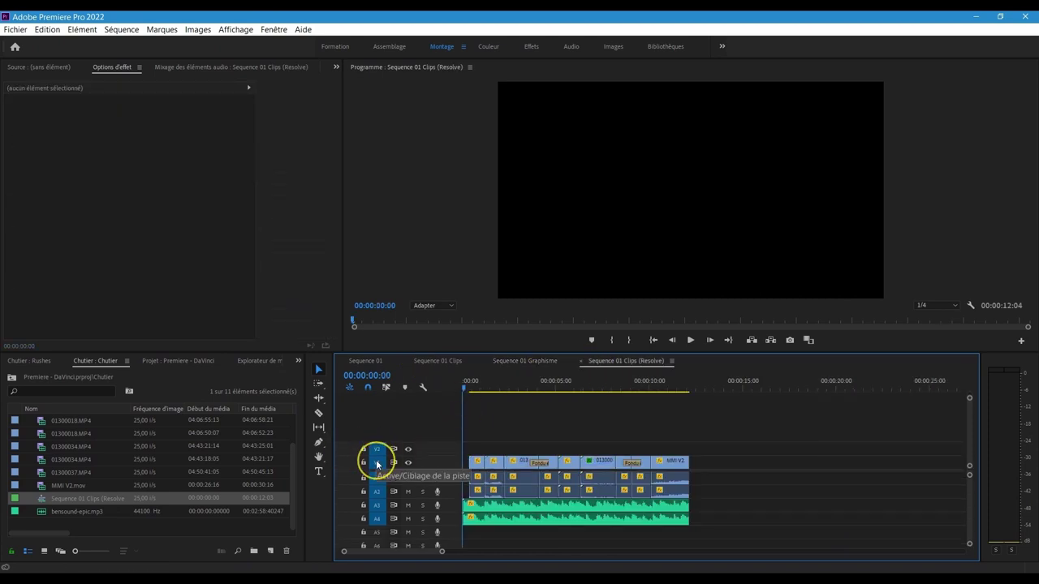
pyautogui.click(376, 463)
pyautogui.hotkey('ctrl', 'v')
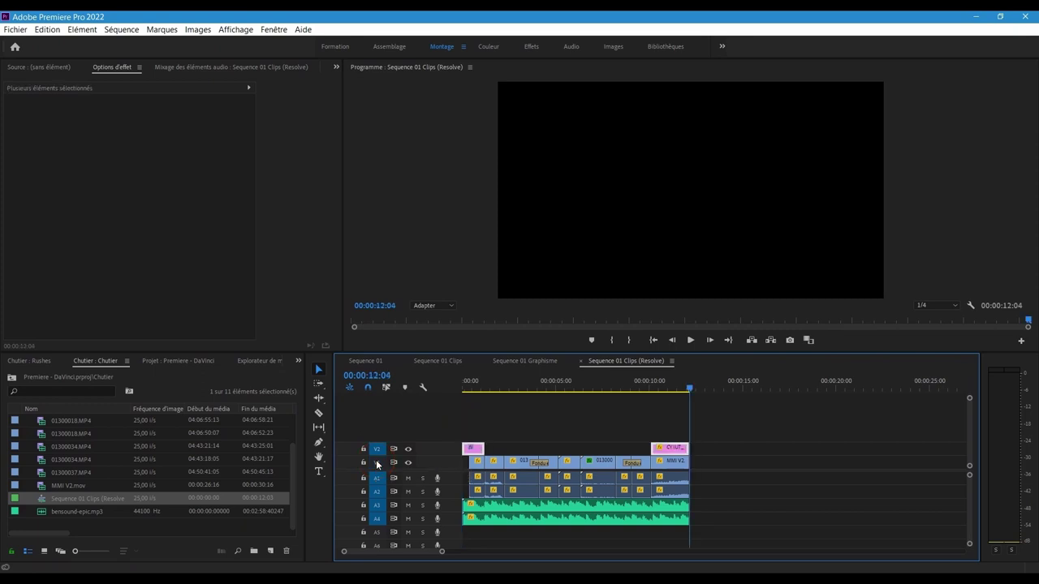
# Review the title over the opening shot and the logo over the closing shot in the Resolve sequence.
pyautogui.click(466, 389)
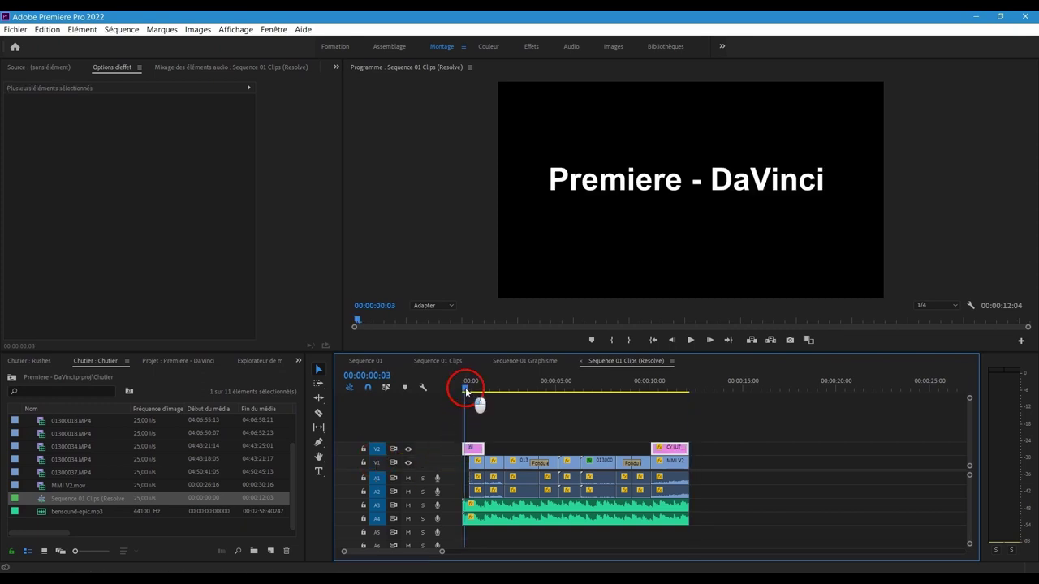
pyautogui.moveTo(468, 391); pyautogui.dragTo(472, 389)
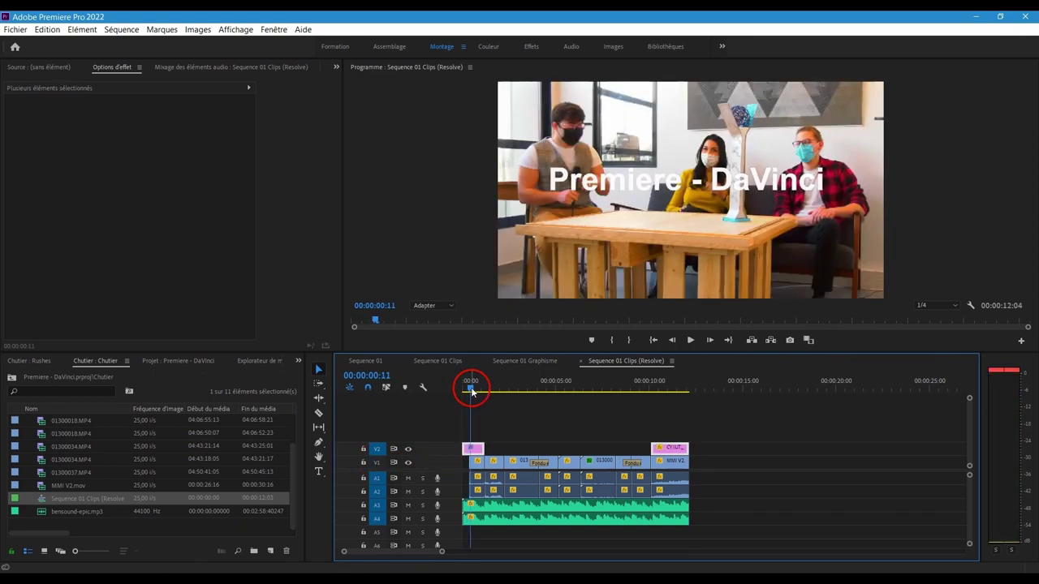
pyautogui.click(659, 390)
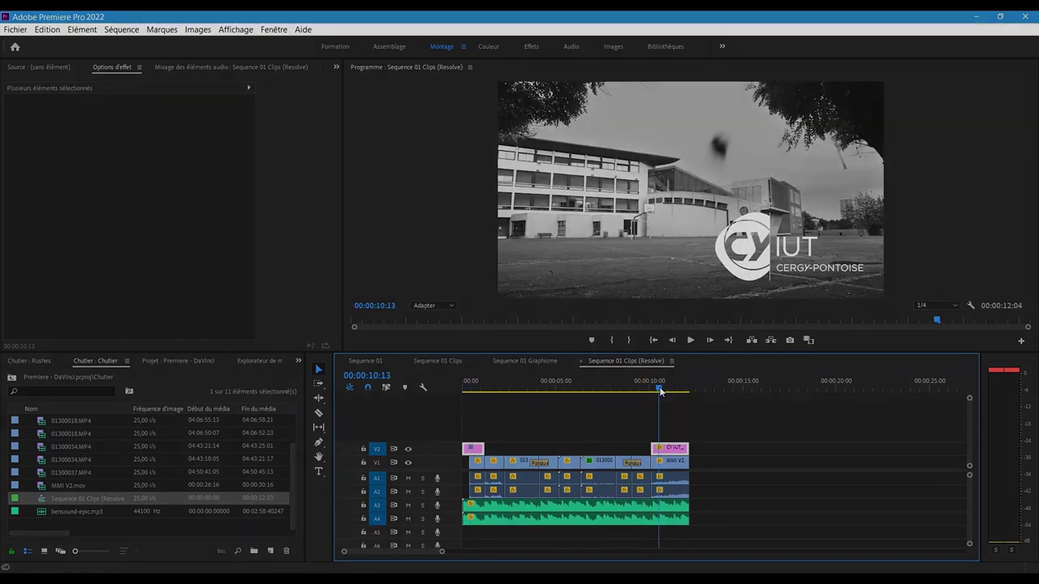